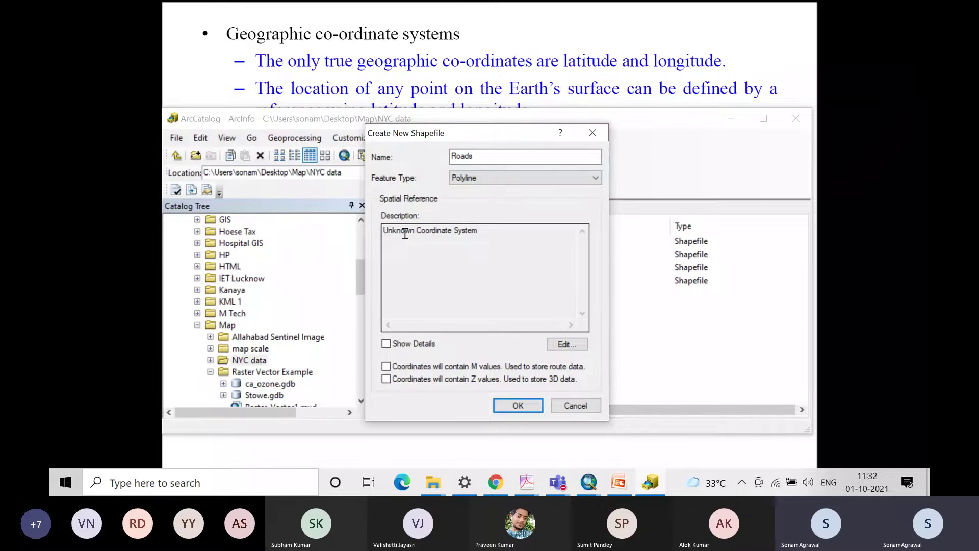
# Select the predefined geographic coordinate system WGS 1984 from the World folder for the new Roads polyline shapefile and review its details
pyautogui.moveTo(387, 233); pyautogui.dragTo(489, 227)
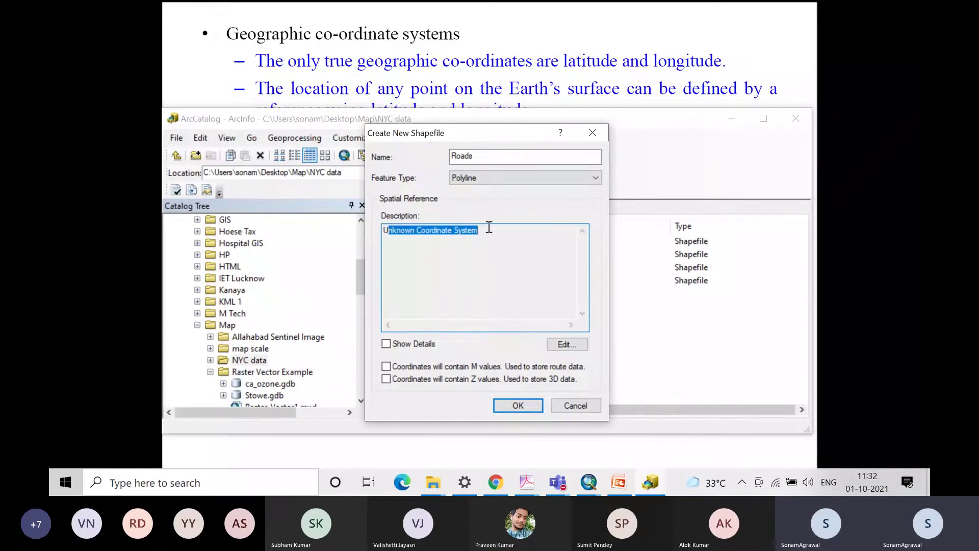
pyautogui.click(565, 346)
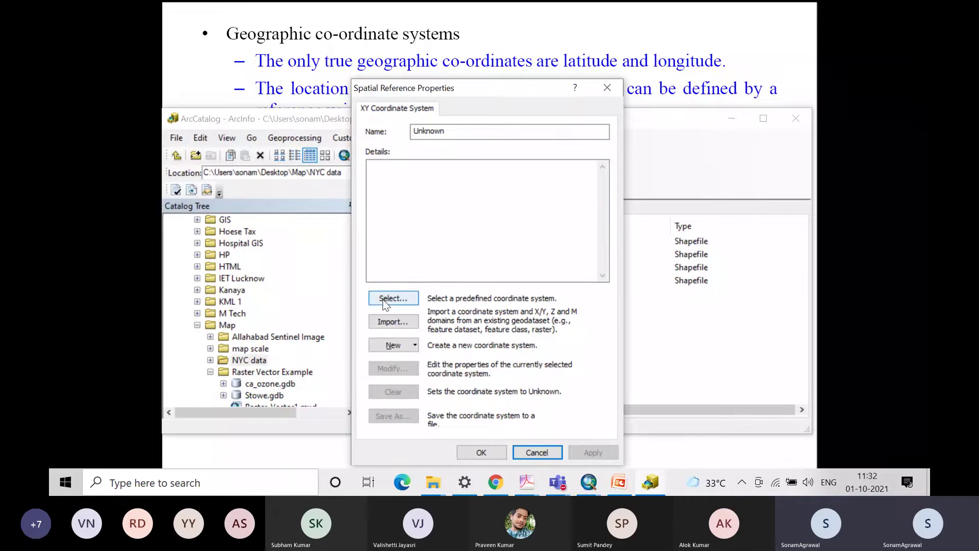
pyautogui.click(384, 301)
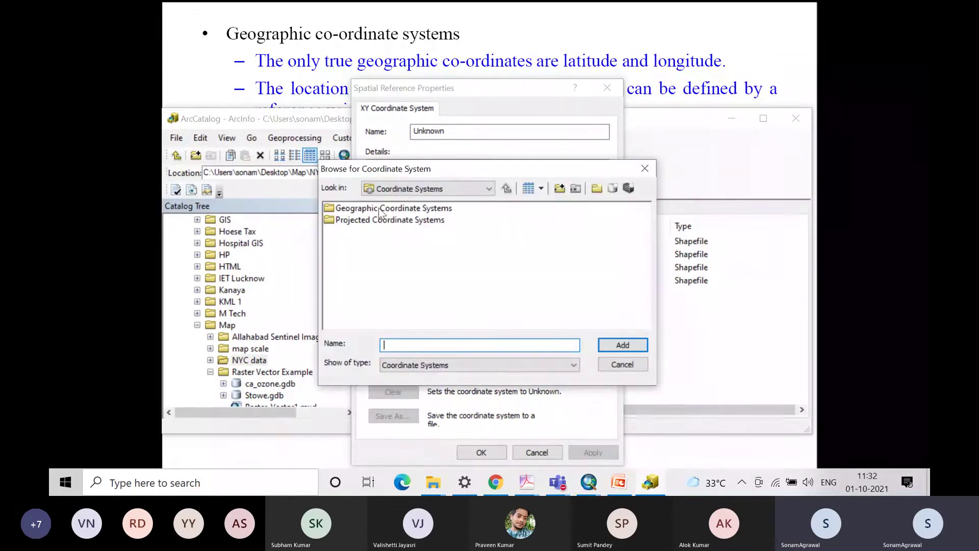
pyautogui.doubleClick(381, 209)
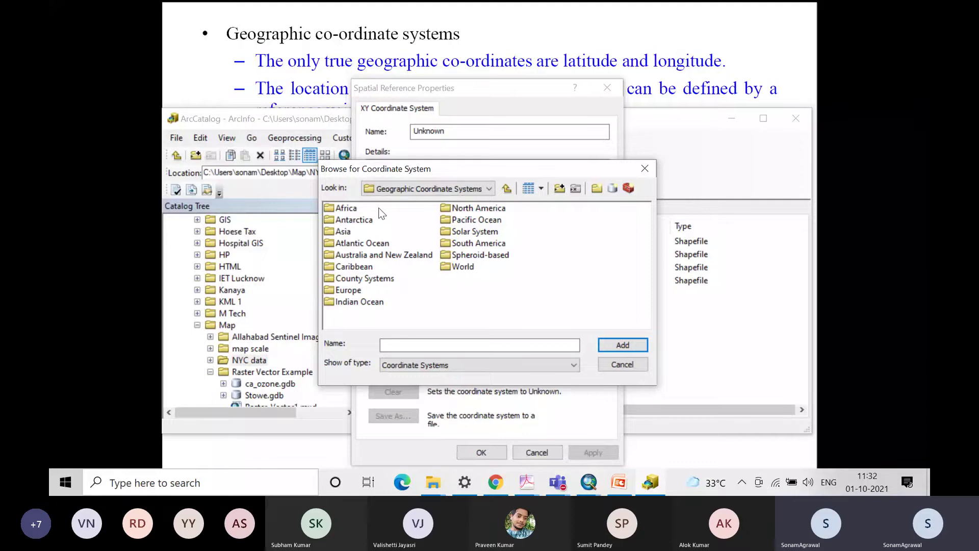
pyautogui.doubleClick(462, 270)
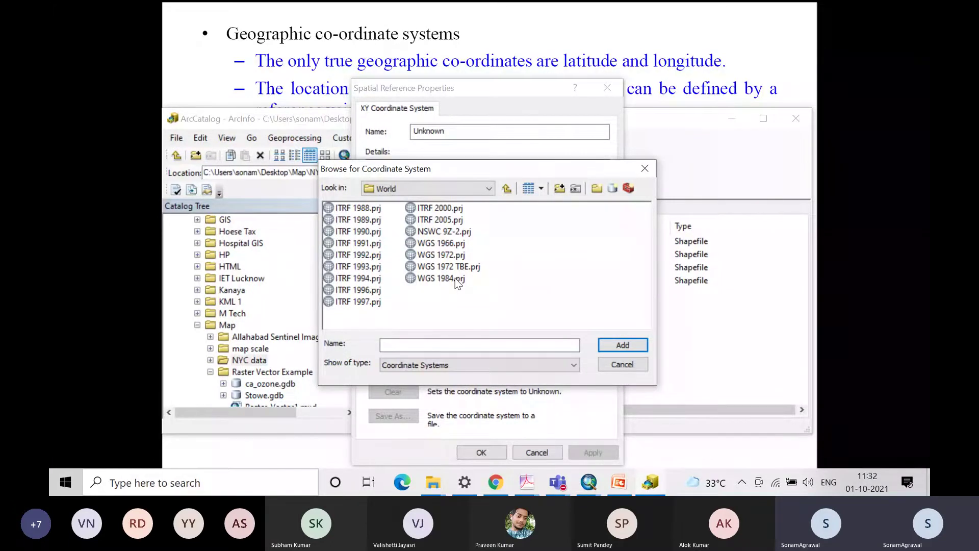
pyautogui.doubleClick(455, 279)
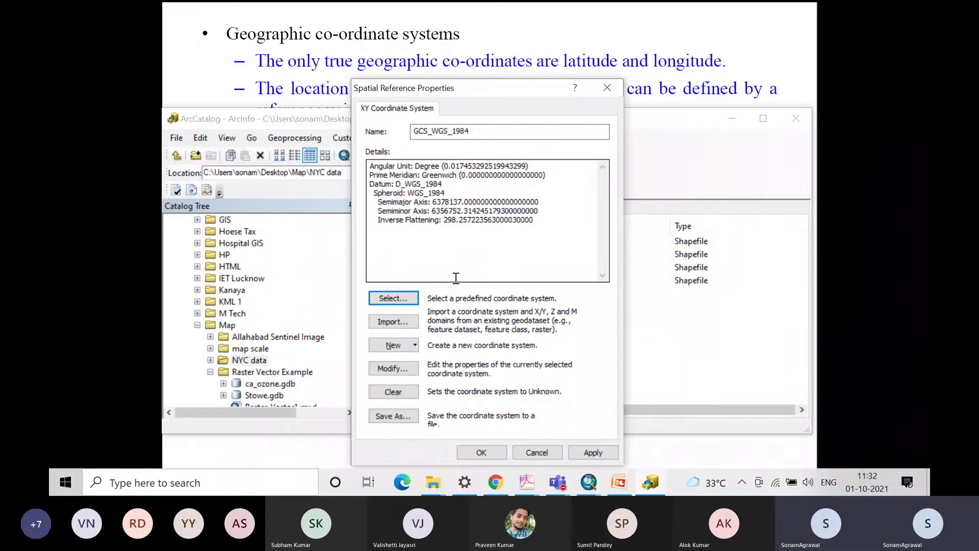
pyautogui.click(456, 279)
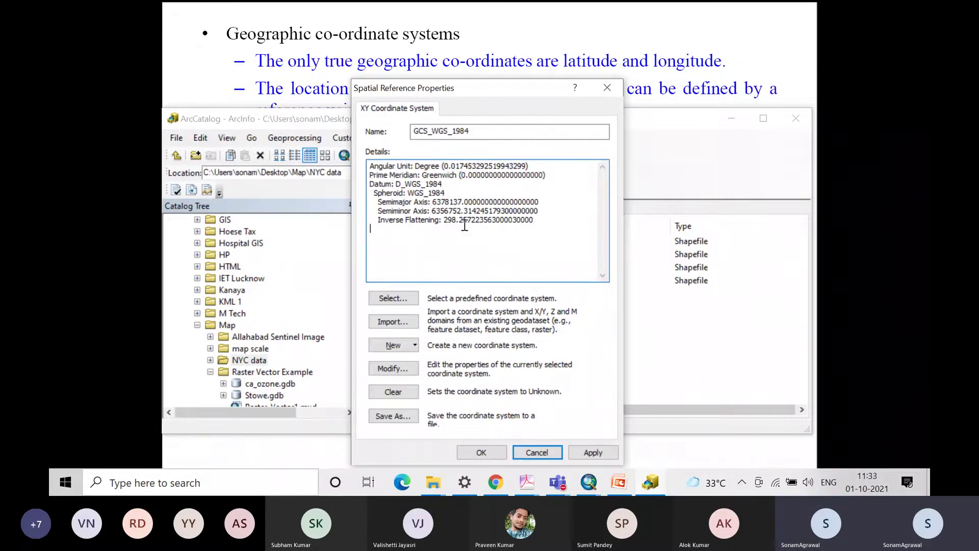
pyautogui.moveTo(465, 225); pyautogui.dragTo(354, 168)
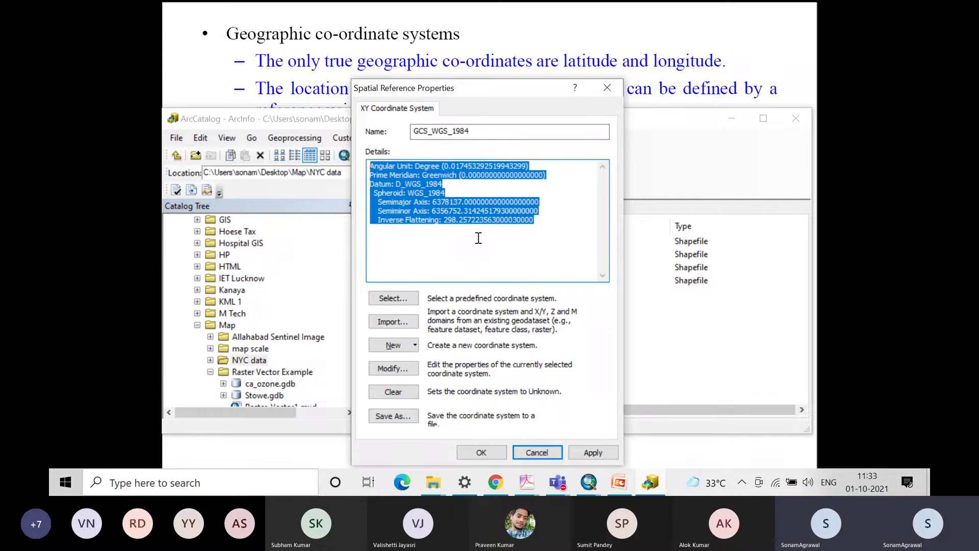
# Switch to the (GIS-4) Other Data Sources PDF in Acrobat to view the co-ordinate systems page, and return to ArcCatalog
pyautogui.moveTo(524, 476)
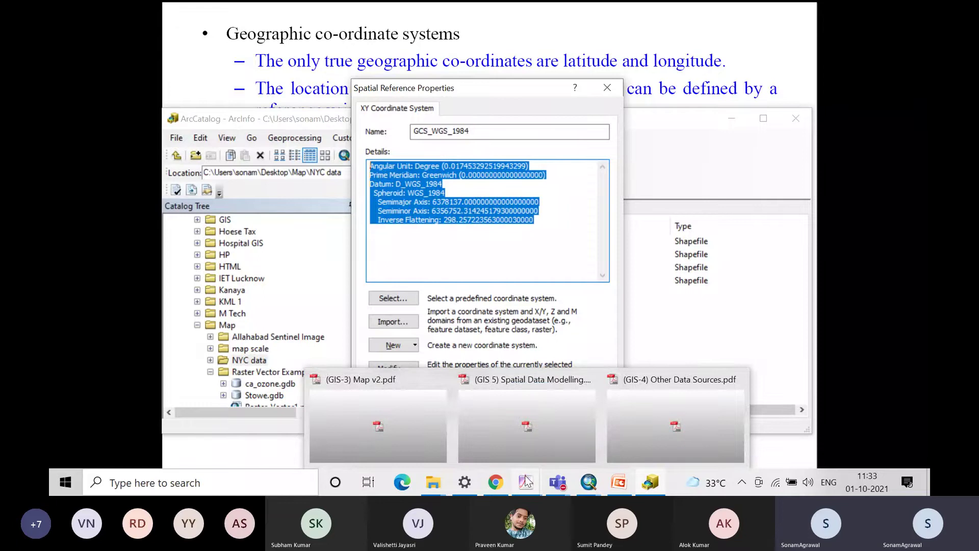
pyautogui.click(526, 481)
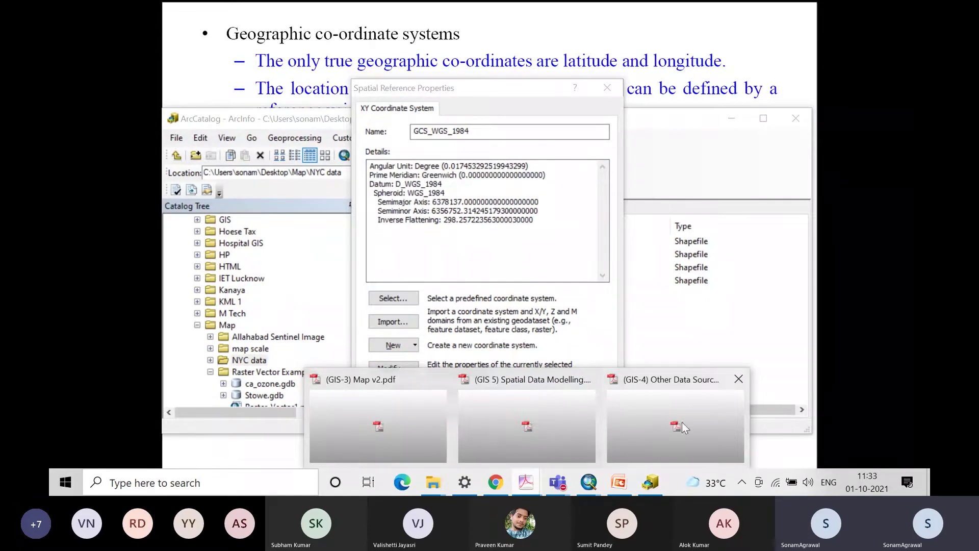
pyautogui.click(648, 394)
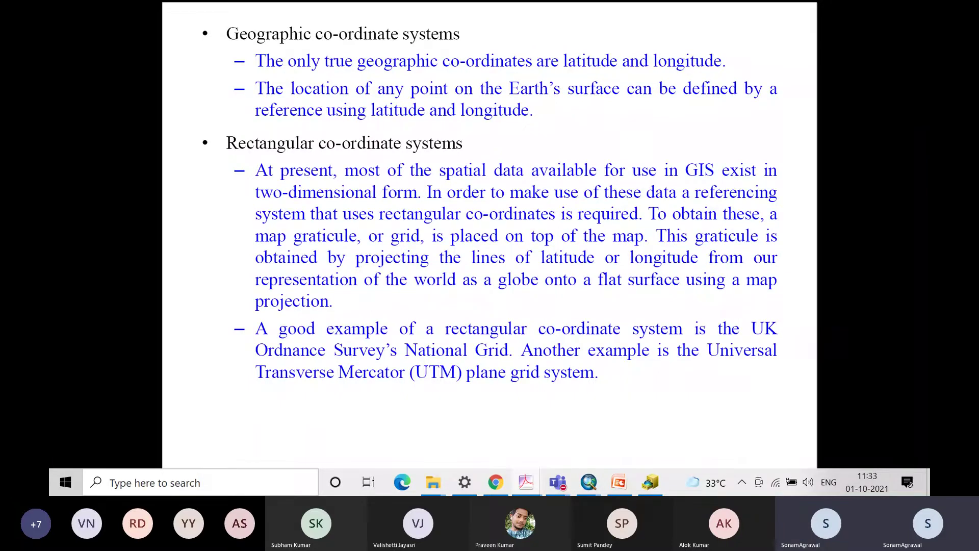
pyautogui.click(658, 484)
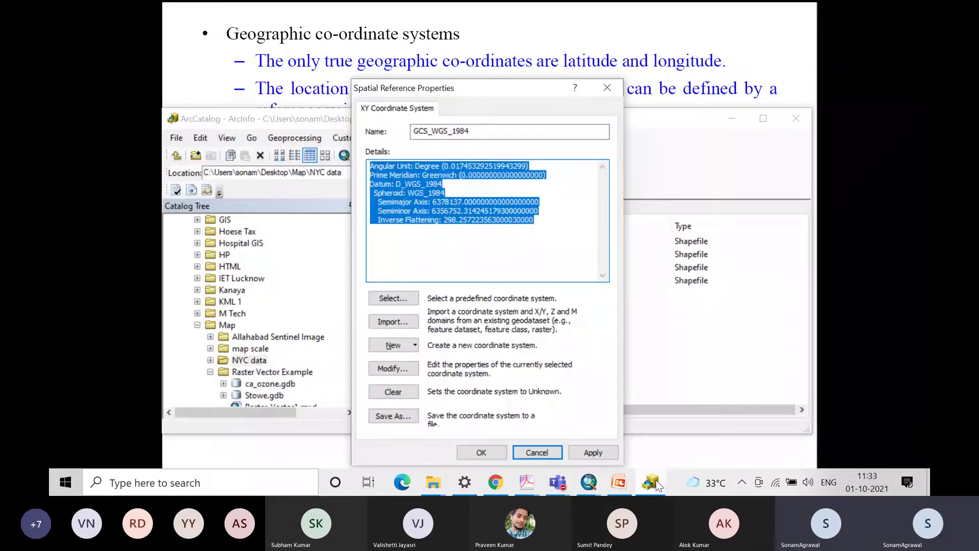
# Discard the chosen spatial reference and cancel creating the Roads shapefile
pyautogui.click(534, 453)
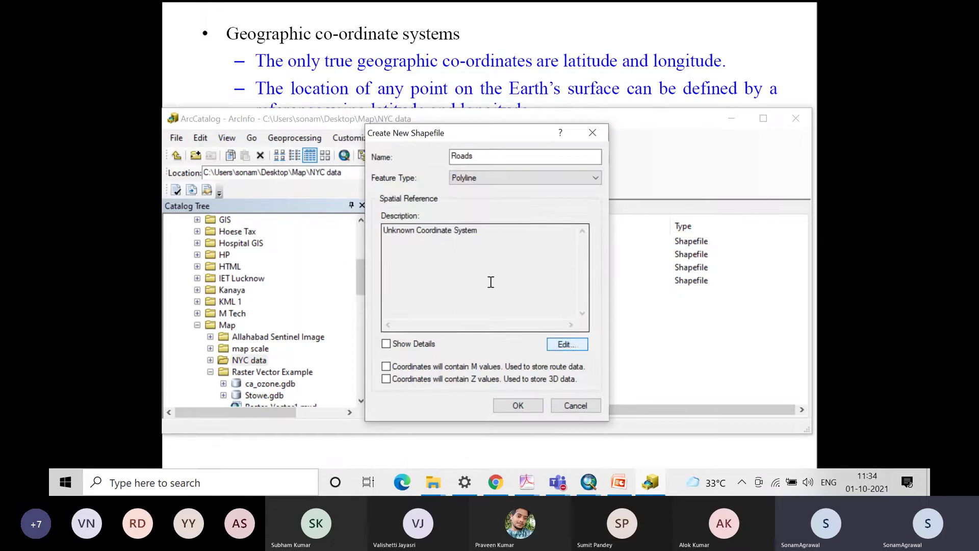
pyautogui.click(569, 347)
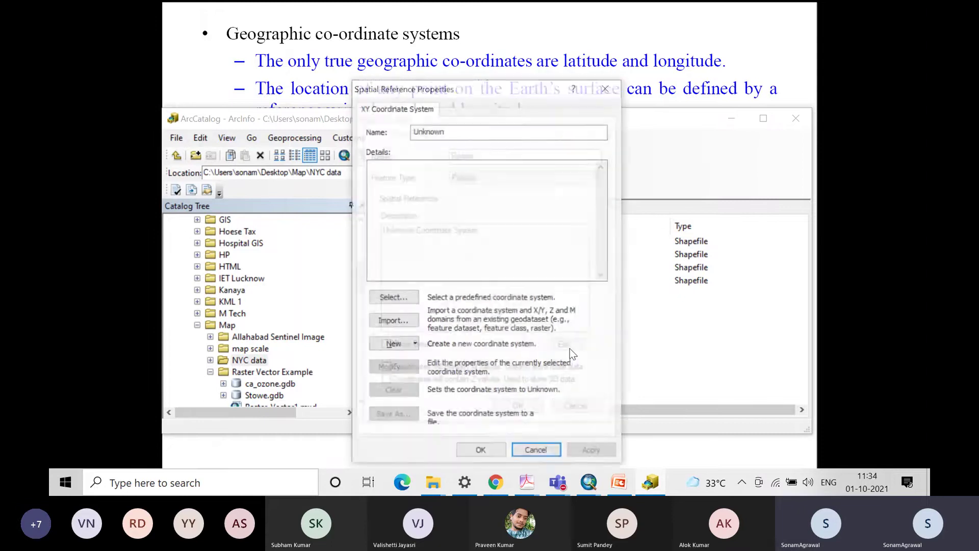
pyautogui.click(549, 452)
pyautogui.click(562, 406)
# Start a new shapefile in the NYC data folder and open the predefined coordinate systems for its spatial reference
pyautogui.rightClick(470, 358)
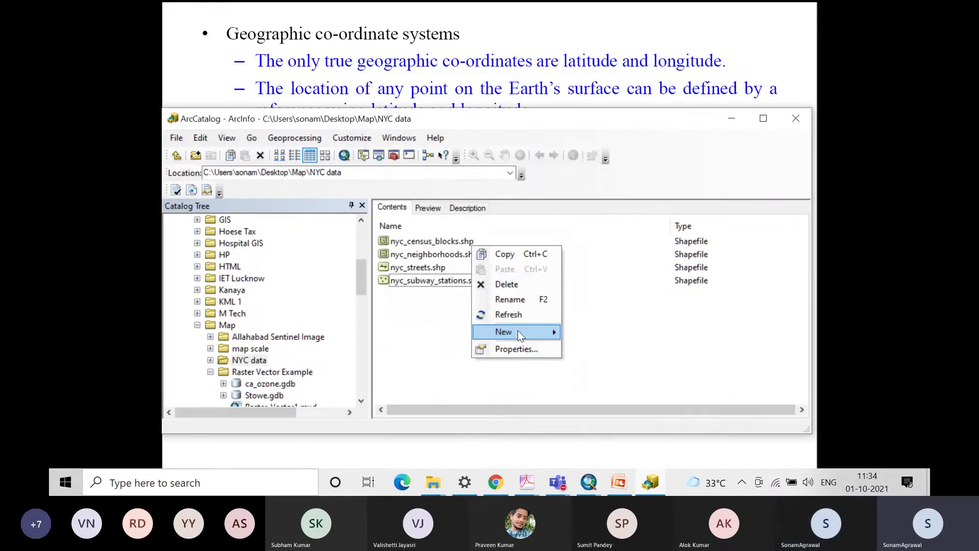
pyautogui.moveTo(518, 332)
pyautogui.click(621, 362)
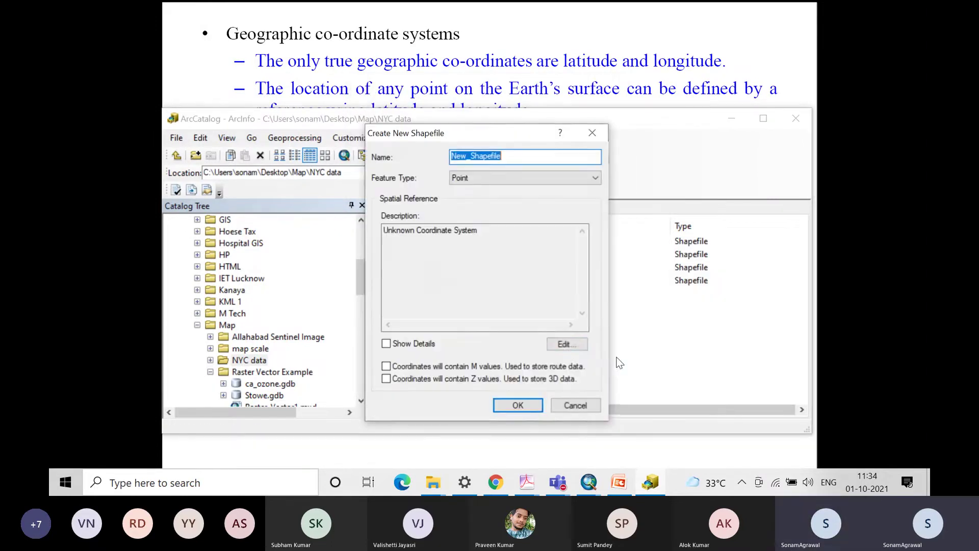
pyautogui.click(579, 346)
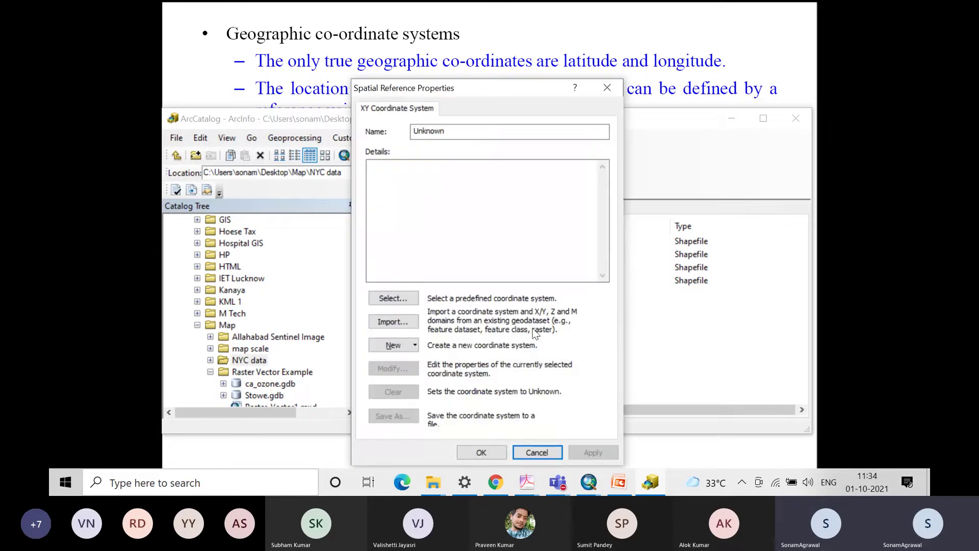
pyautogui.click(411, 298)
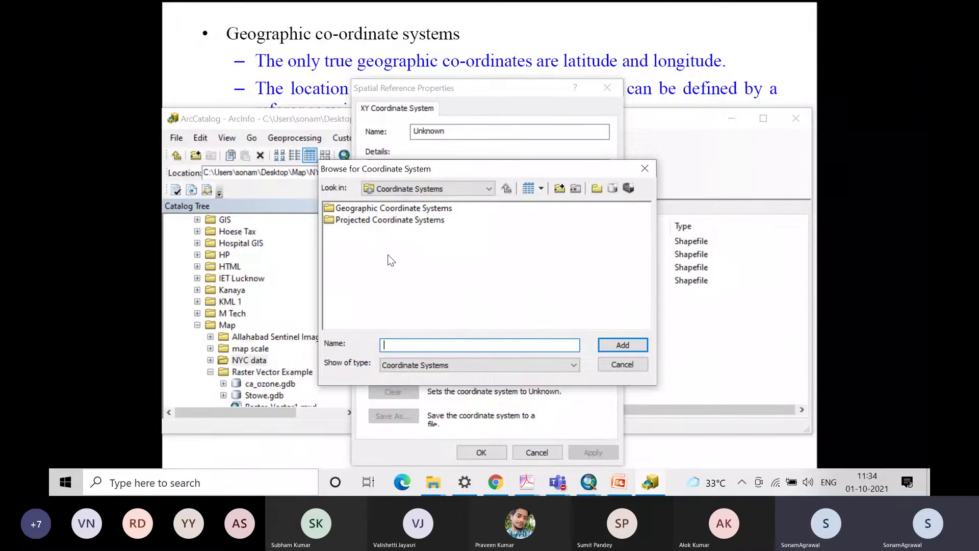
# Examine the Projected Coordinate Systems folders, including the contents of State Plane, and return to the projected systems list
pyautogui.doubleClick(427, 222)
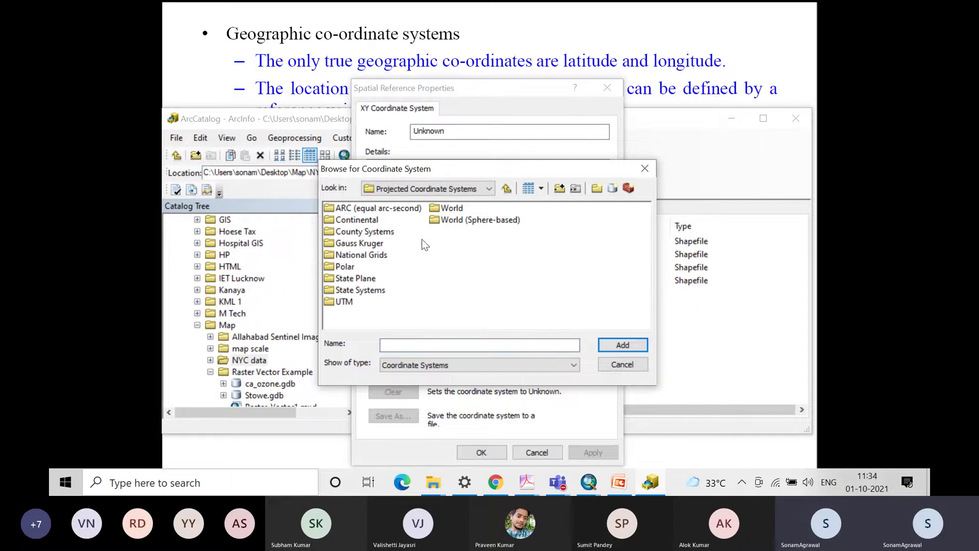
pyautogui.click(343, 302)
pyautogui.doubleClick(365, 279)
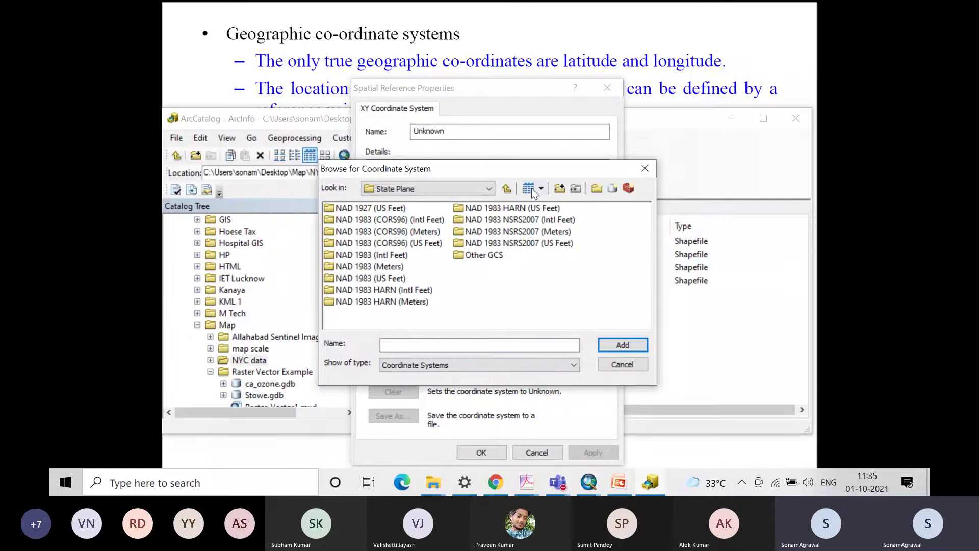
pyautogui.click(507, 188)
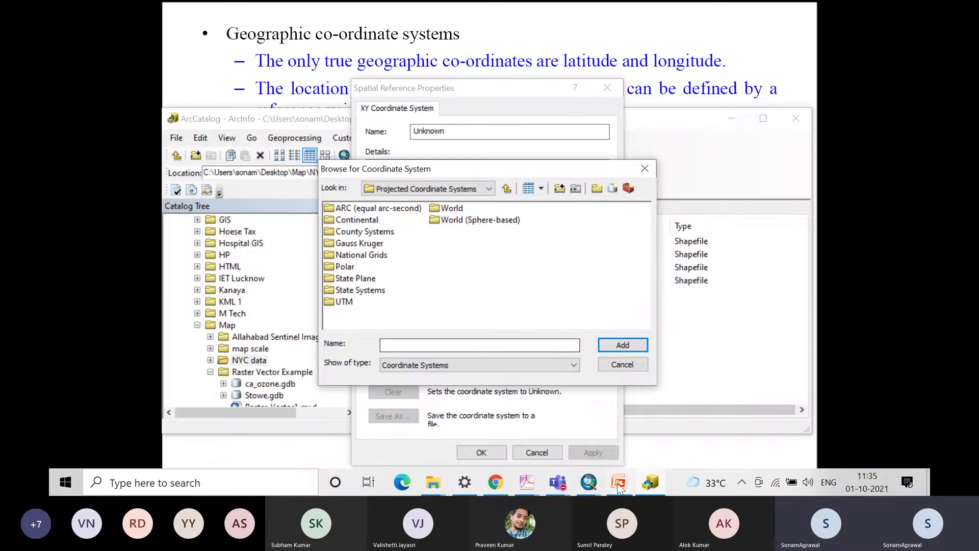
# Switch to the (GIS-4) Other Data Sources PDF in Acrobat to read about rectangular co-ordinate systems
pyautogui.moveTo(524, 482)
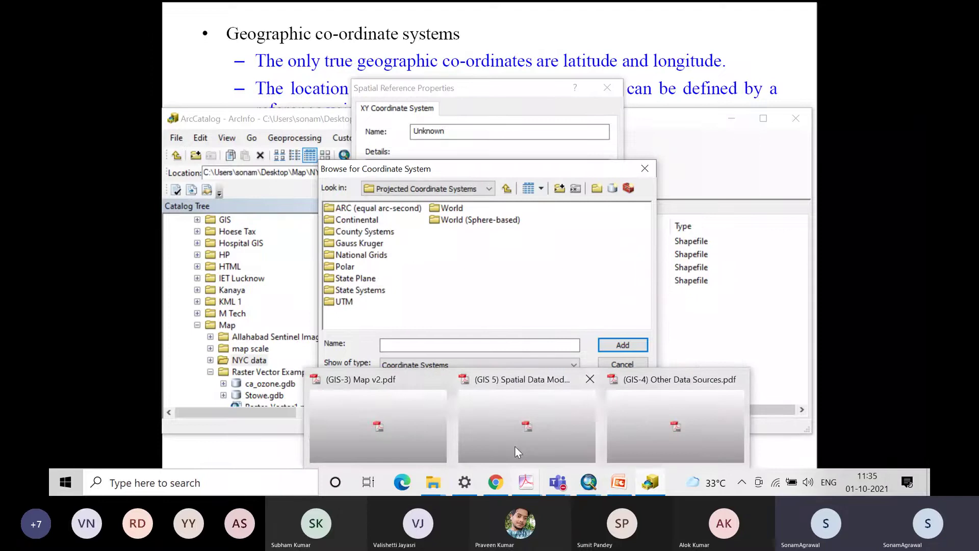
pyautogui.click(655, 414)
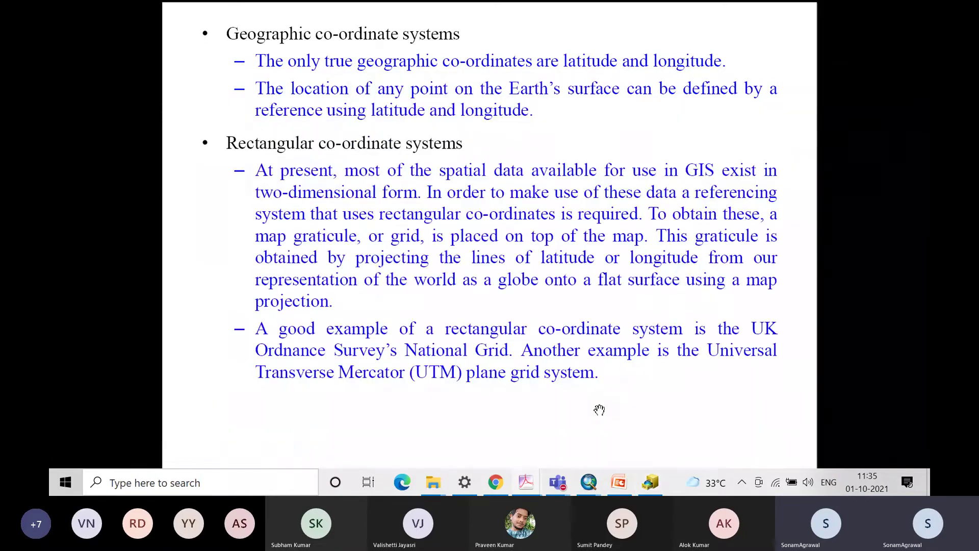
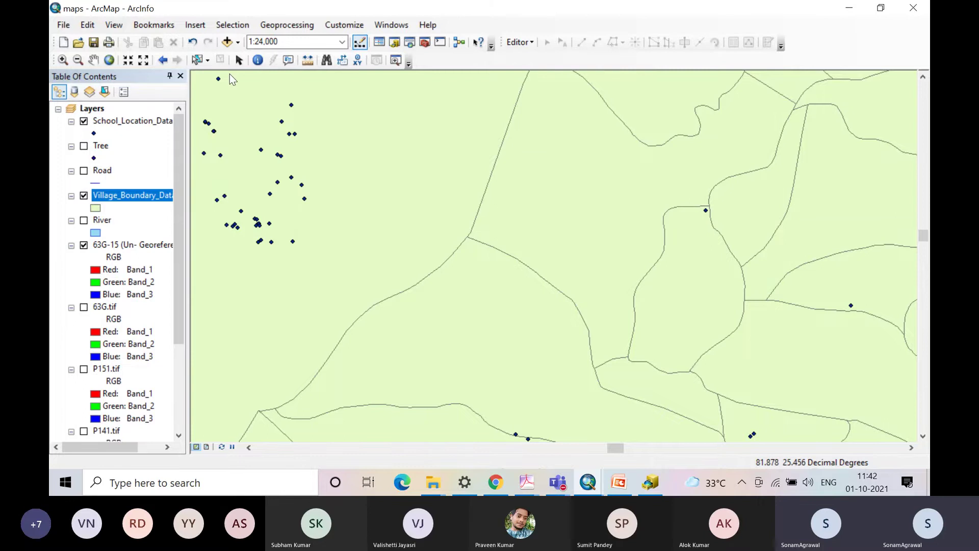
# Switch to the untitled ArcMap document and show only the nyc_streets layer, hiding nyc_subway_stations
pyautogui.click(94, 60)
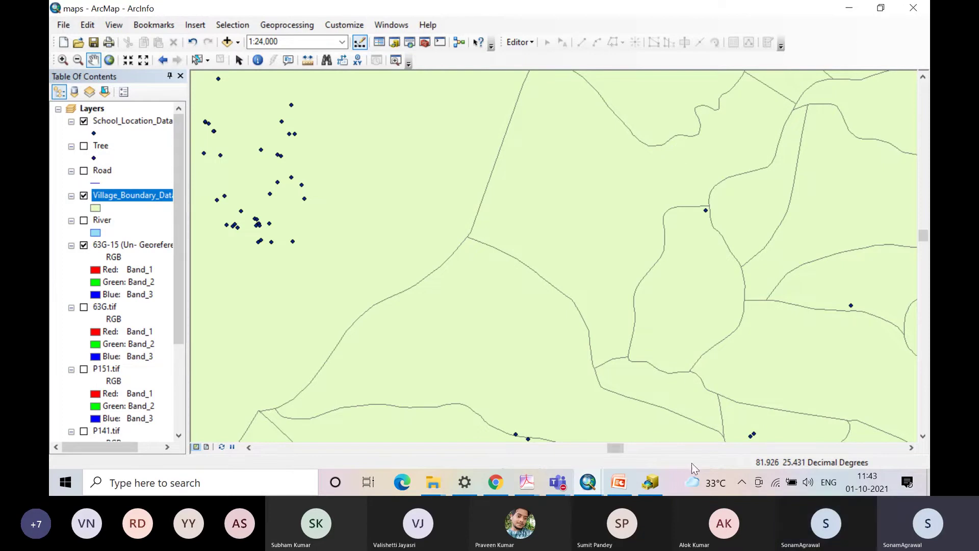
pyautogui.click(596, 486)
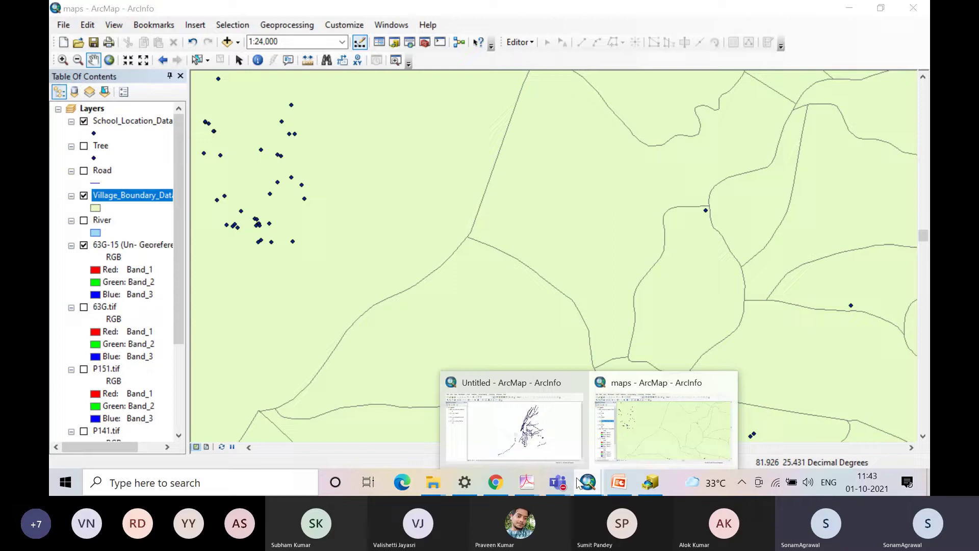
pyautogui.click(526, 449)
pyautogui.click(87, 151)
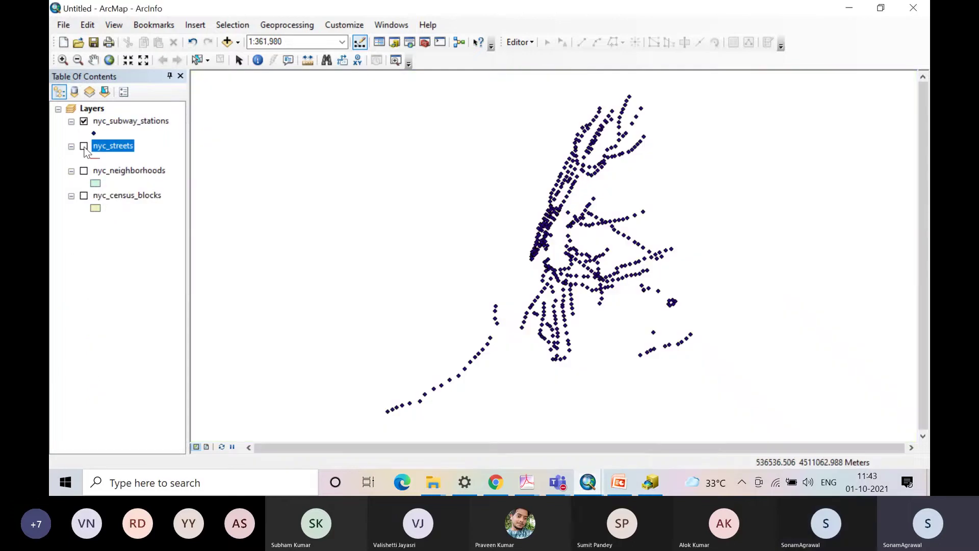
pyautogui.click(84, 146)
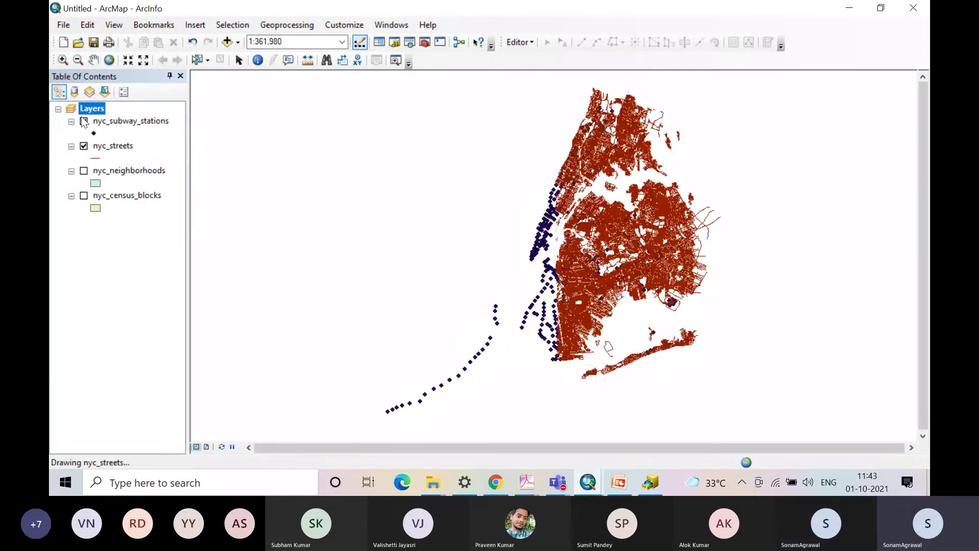
pyautogui.click(84, 121)
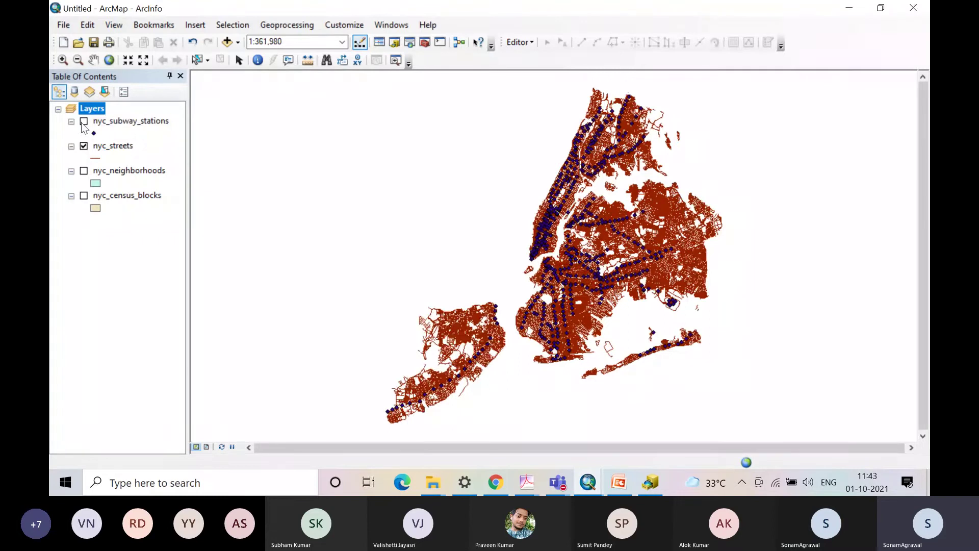
# Zoom in closely on part of the southwestern island in the nyc_streets layer to examine its individual street lines
pyautogui.click(63, 60)
pyautogui.moveTo(416, 289); pyautogui.dragTo(475, 348)
pyautogui.click(506, 205)
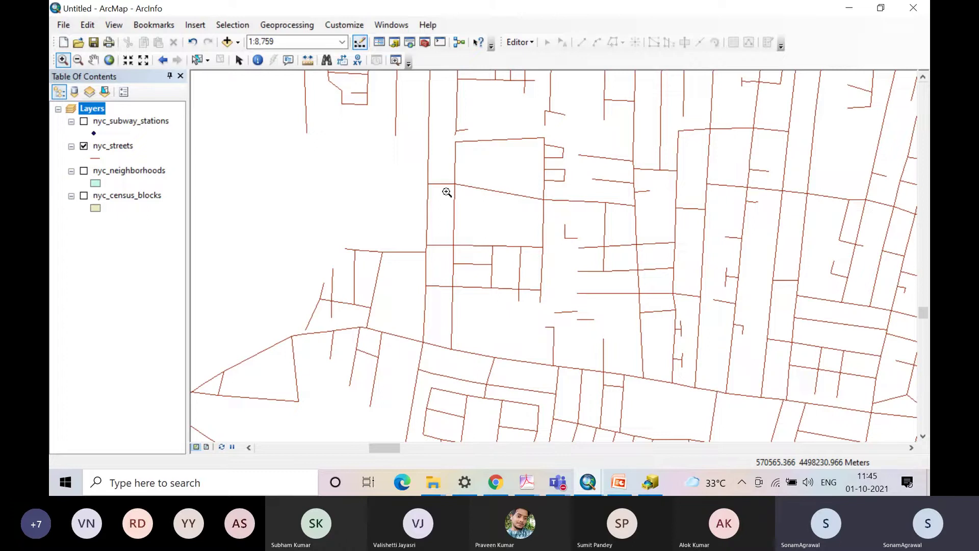
# Switch to the (GIS-4) Other Data Sources PDF in Acrobat and present it full screen from Sources of Spatial Data to Land Surveying
pyautogui.click(612, 488)
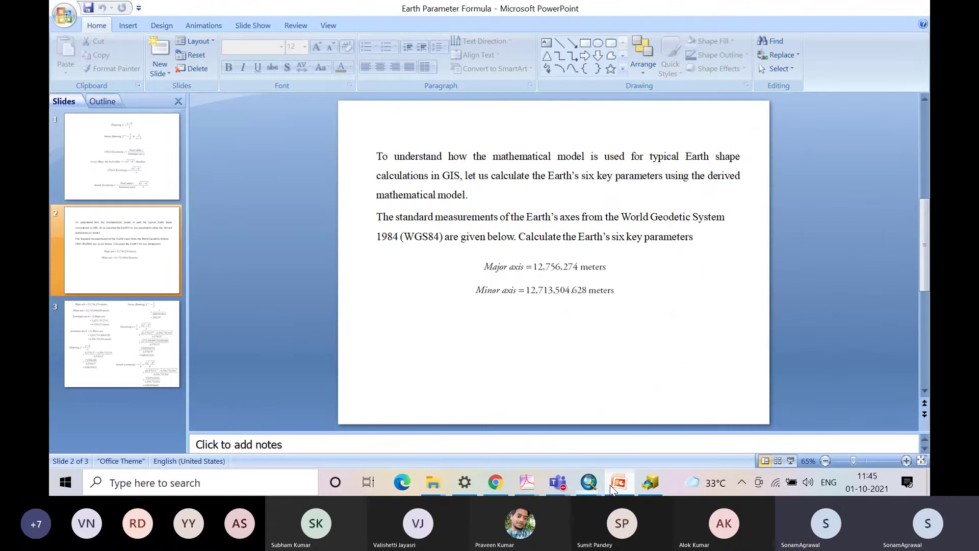
pyautogui.click(588, 483)
pyautogui.moveTo(526, 483)
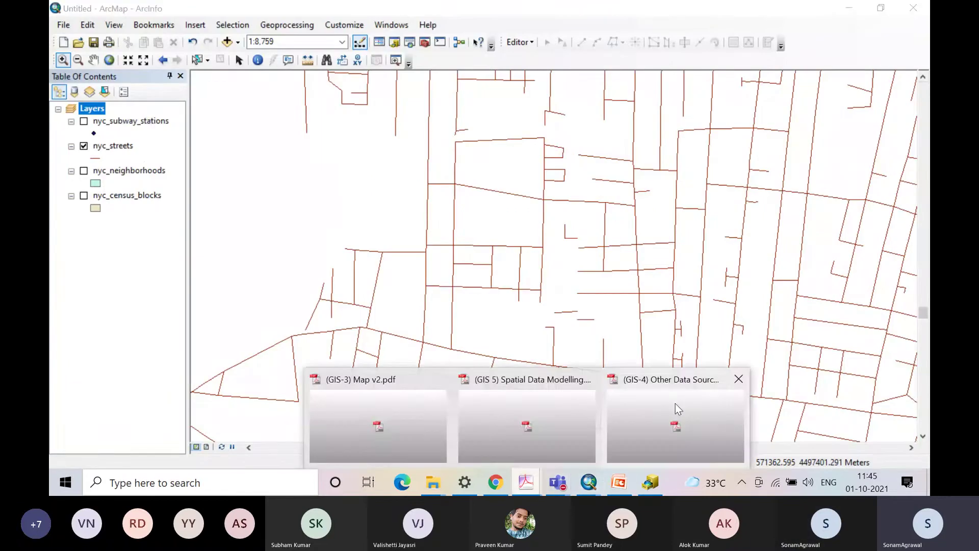
pyautogui.click(676, 403)
pyautogui.scroll(-3, 662, 400)
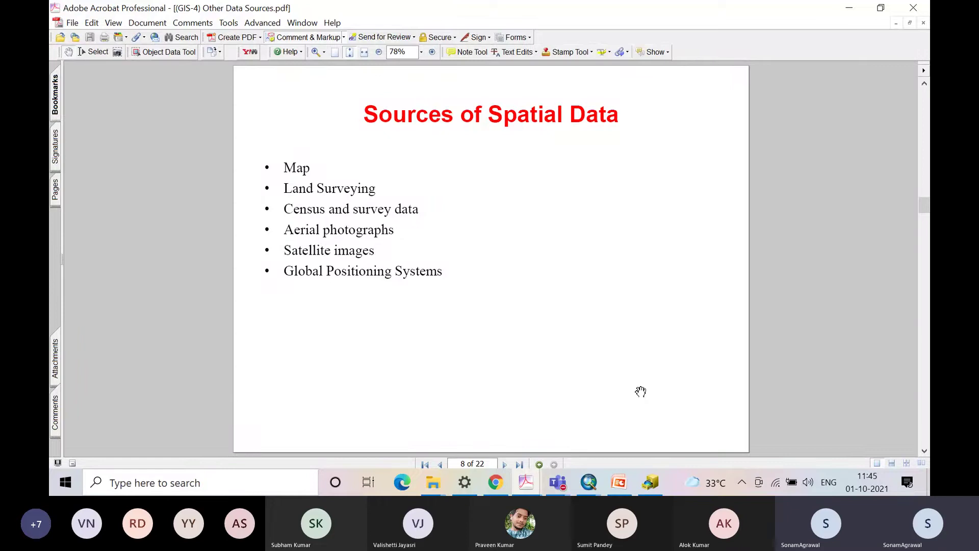
pyautogui.click(51, 463)
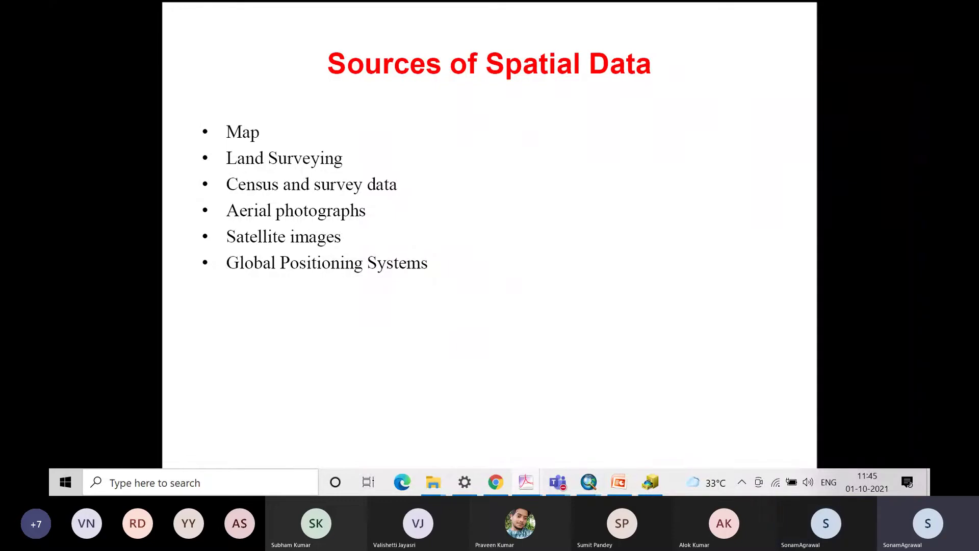
pyautogui.click(182, 394)
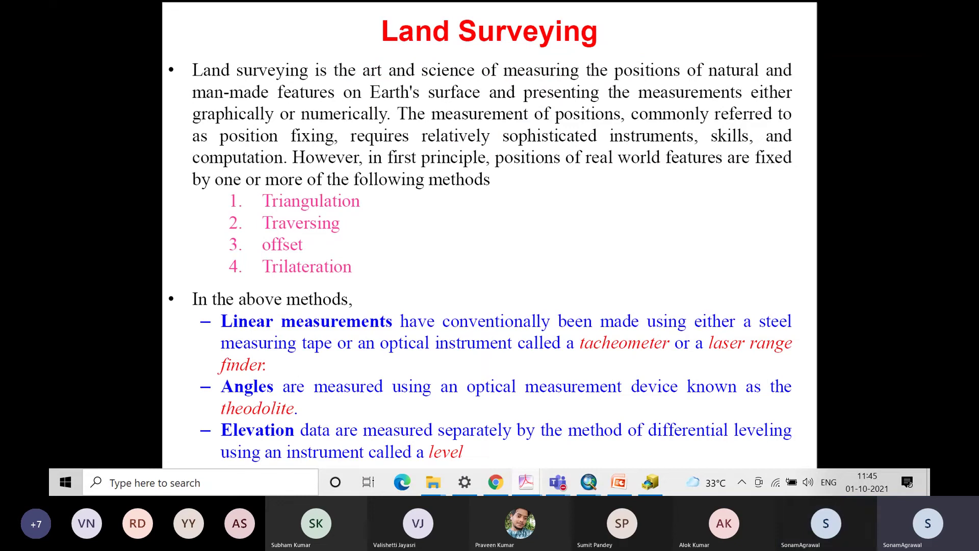
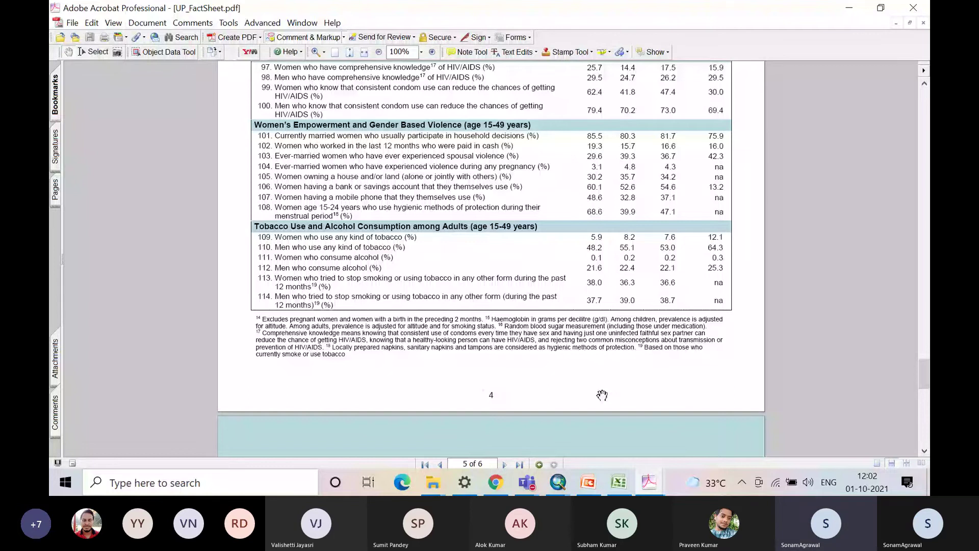
# Switch to the Allahabad District workbook in Excel and highlight cells A8:D8, G10:G11, and the whole Name column in turn
pyautogui.hotkey('alt', 'Tab')
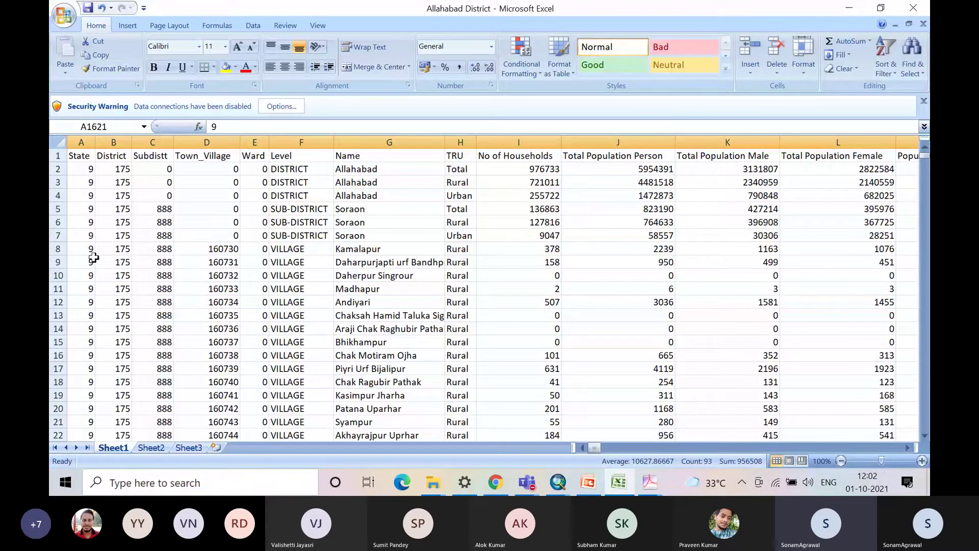
pyautogui.moveTo(92, 251); pyautogui.dragTo(211, 248)
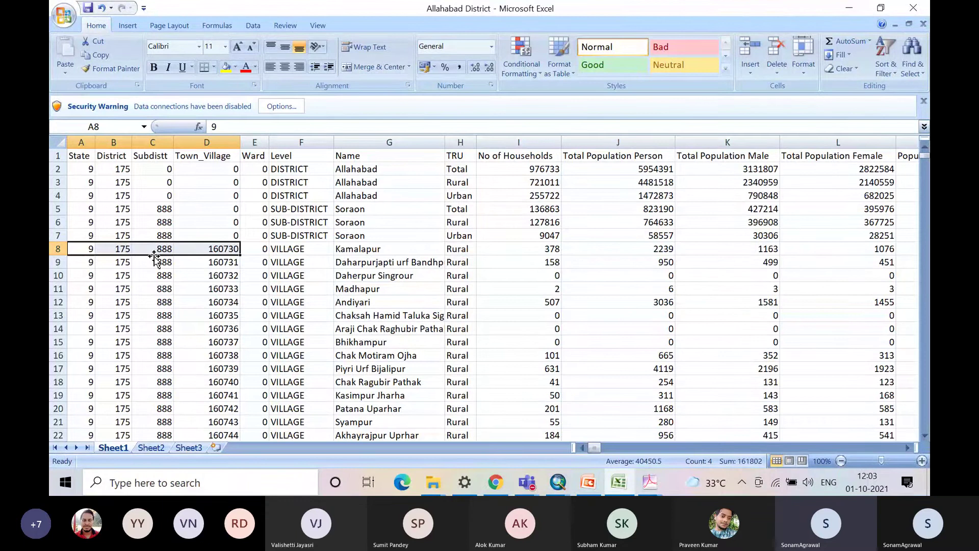
pyautogui.moveTo(375, 276); pyautogui.dragTo(374, 289)
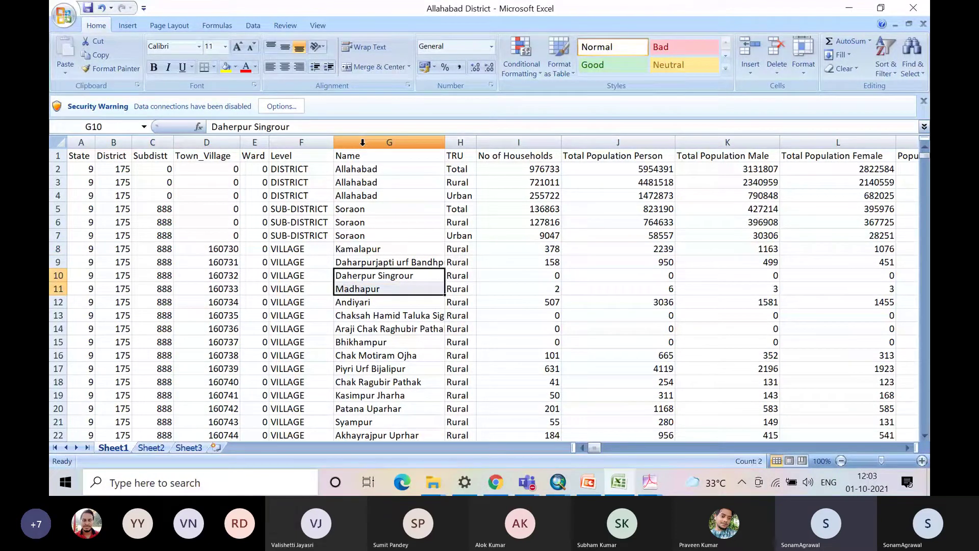
pyautogui.click(362, 143)
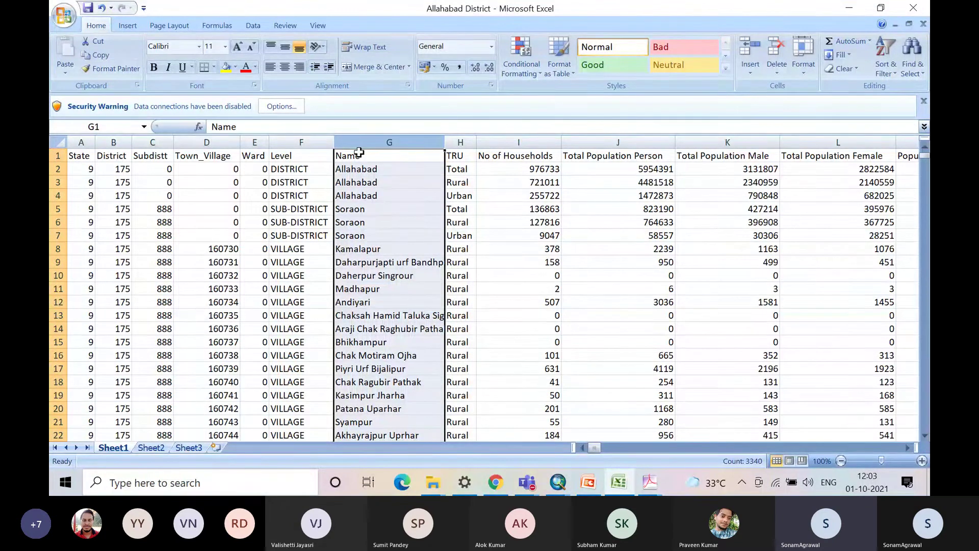
# Go through the header row from TRU to Marginal Cultivator Population Person to review the census attributes one by one
pyautogui.press('Right')
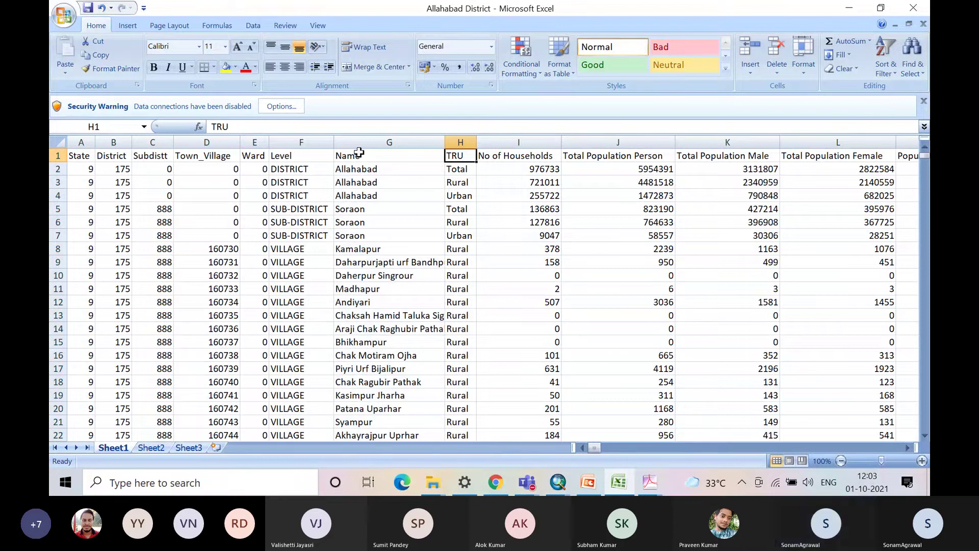
pyautogui.press('Right')
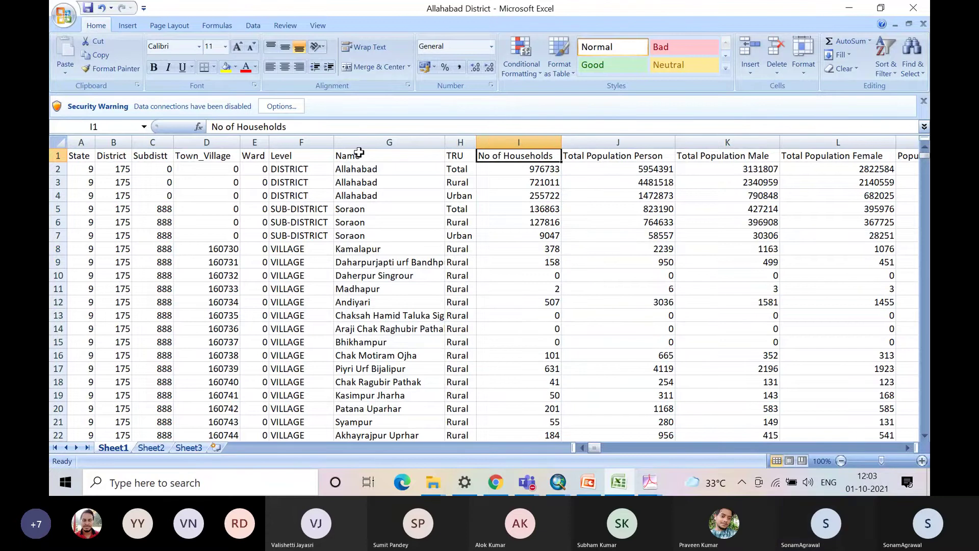
pyautogui.press('Right')
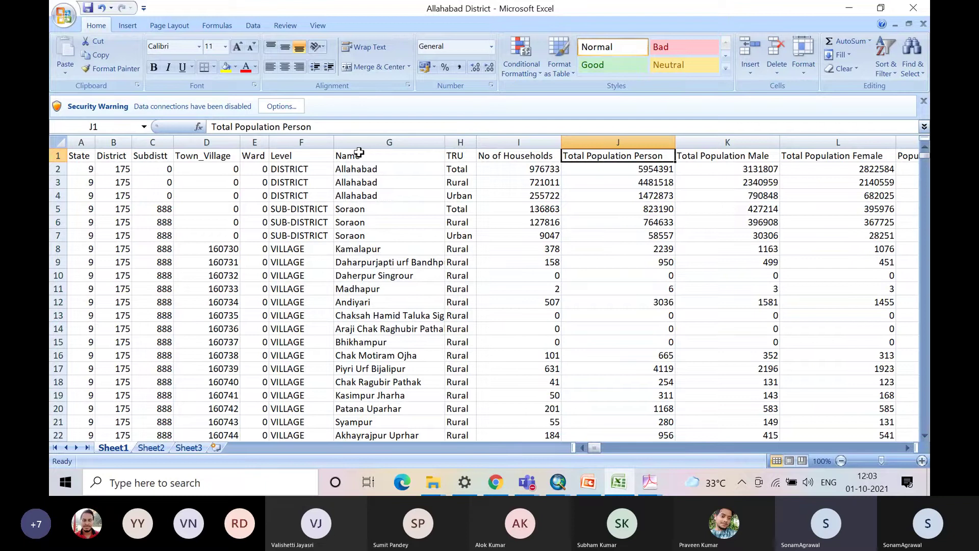
pyautogui.press('Right')
pyautogui.press('Right')
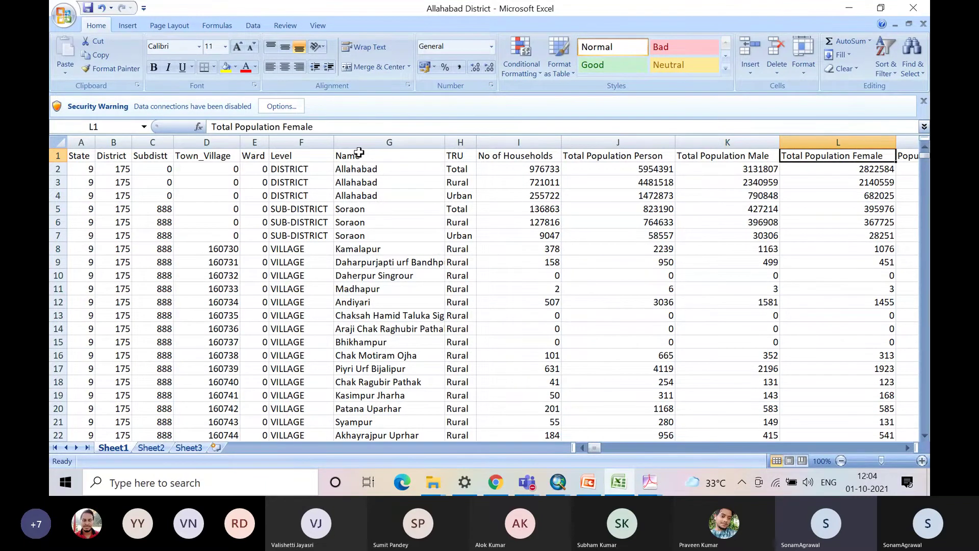
pyautogui.press('Right')
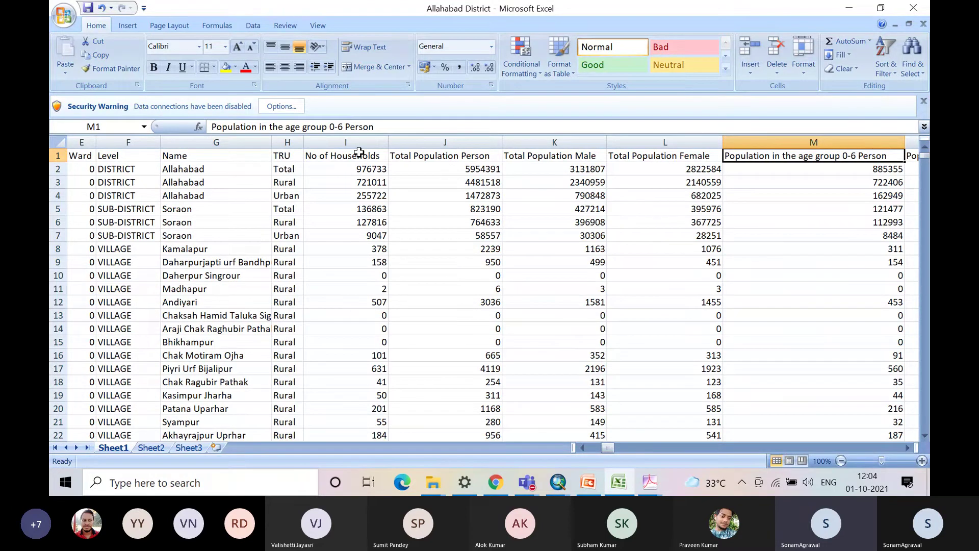
pyautogui.press('Right')
pyautogui.press('Right')
pyautogui.press('Right')
pyautogui.press('Right')
pyautogui.press('Right')
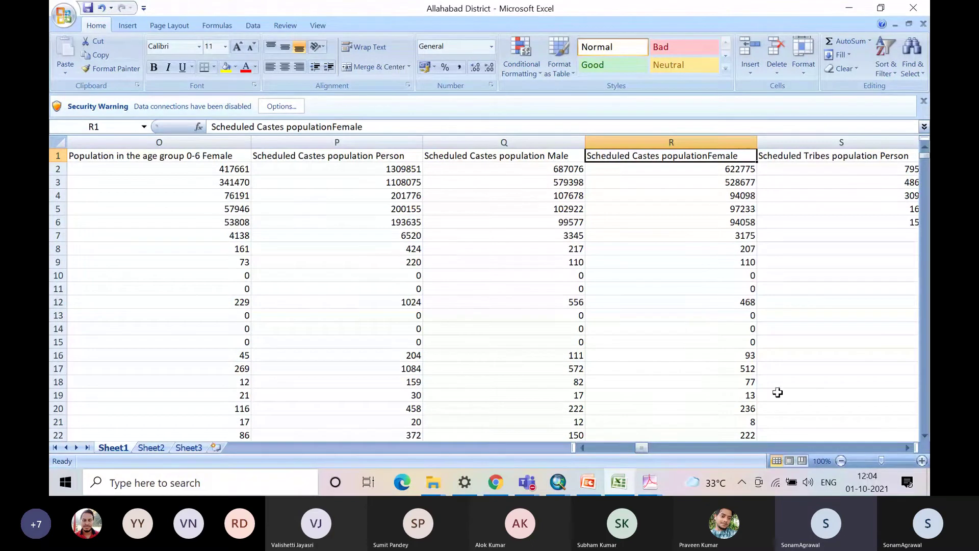
pyautogui.press('Right')
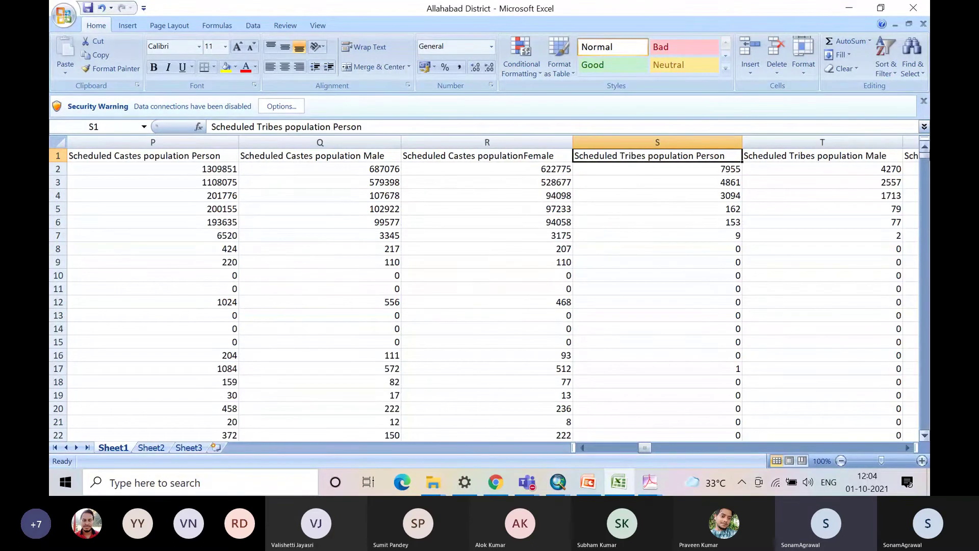
pyautogui.press('Right')
pyautogui.press('Right')
pyautogui.press('Right')
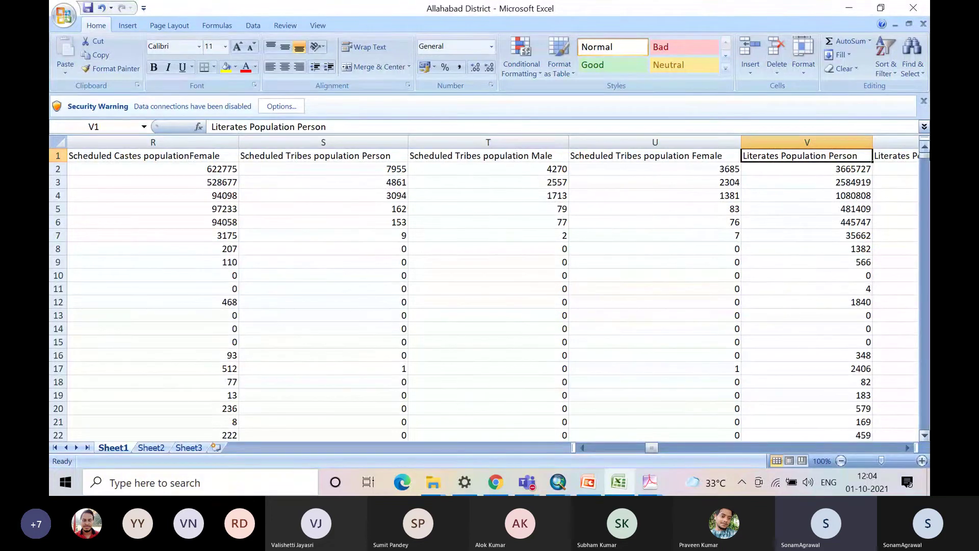
pyautogui.press('Right')
pyautogui.press('Right')
pyautogui.press('Right')
pyautogui.press('Right')
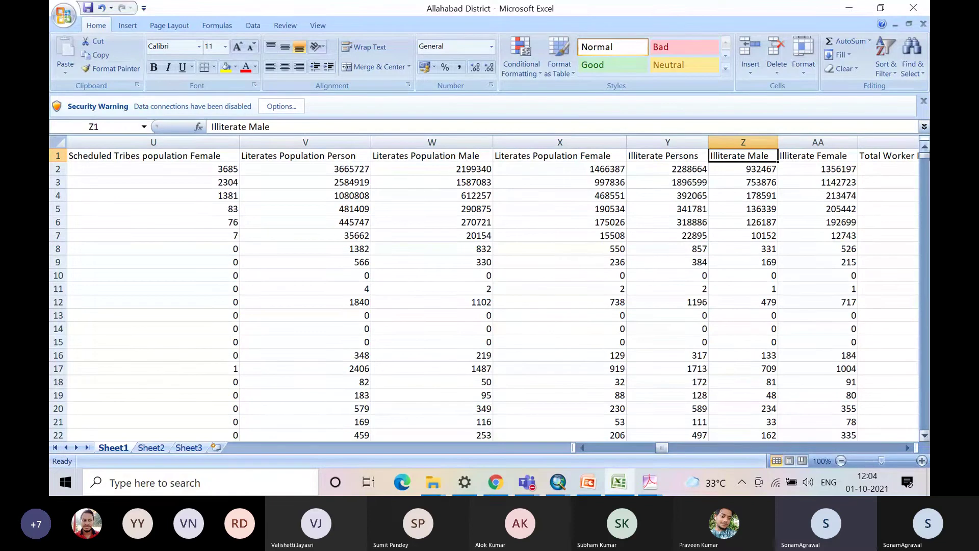
pyautogui.press('Right')
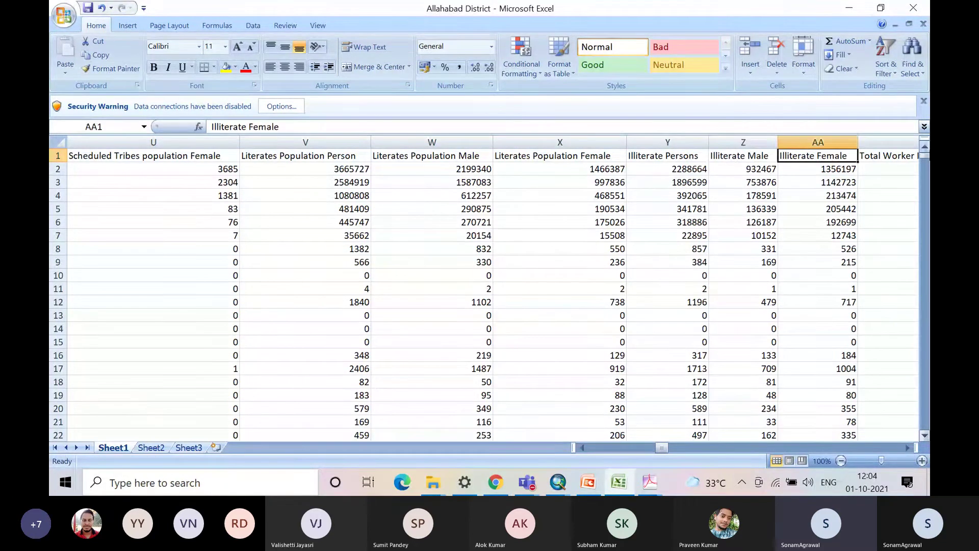
pyautogui.press('Right')
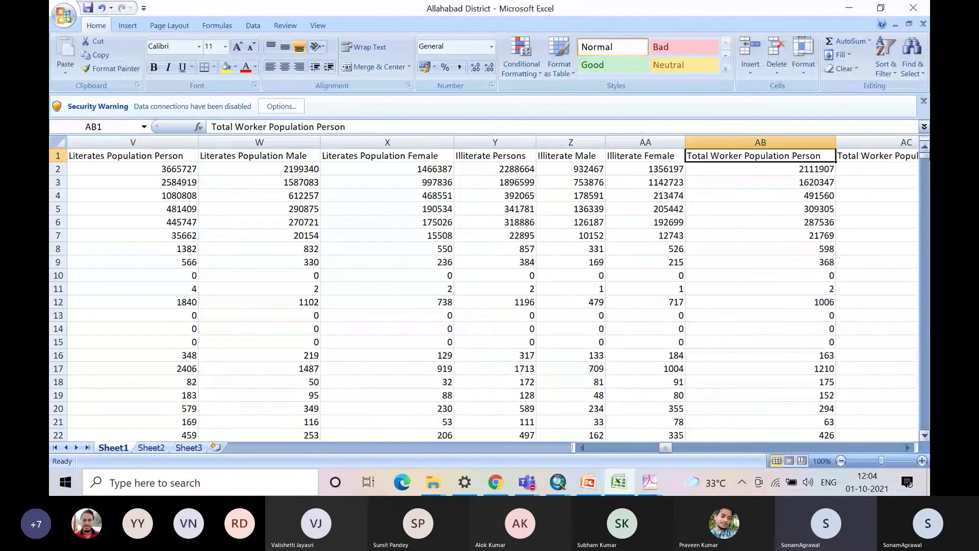
pyautogui.press('Right')
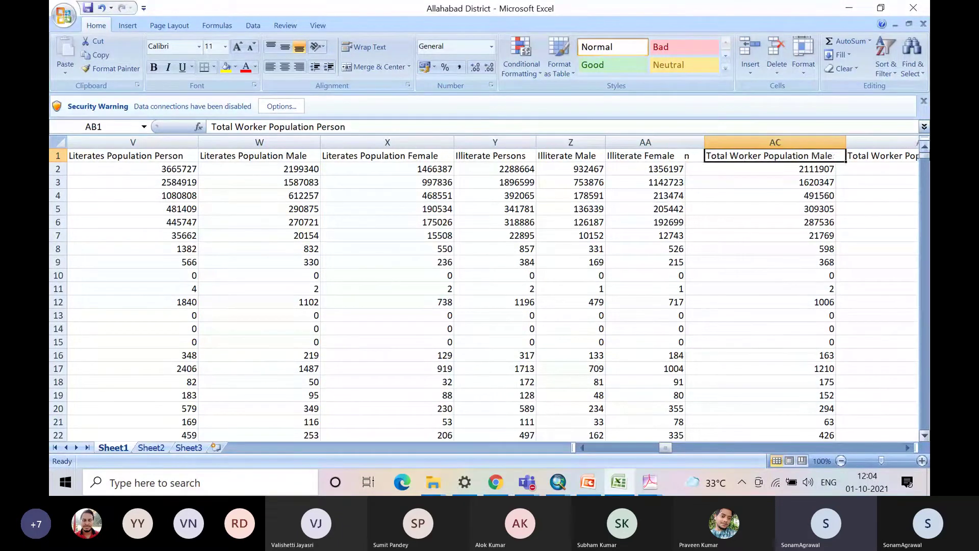
pyautogui.press('Right')
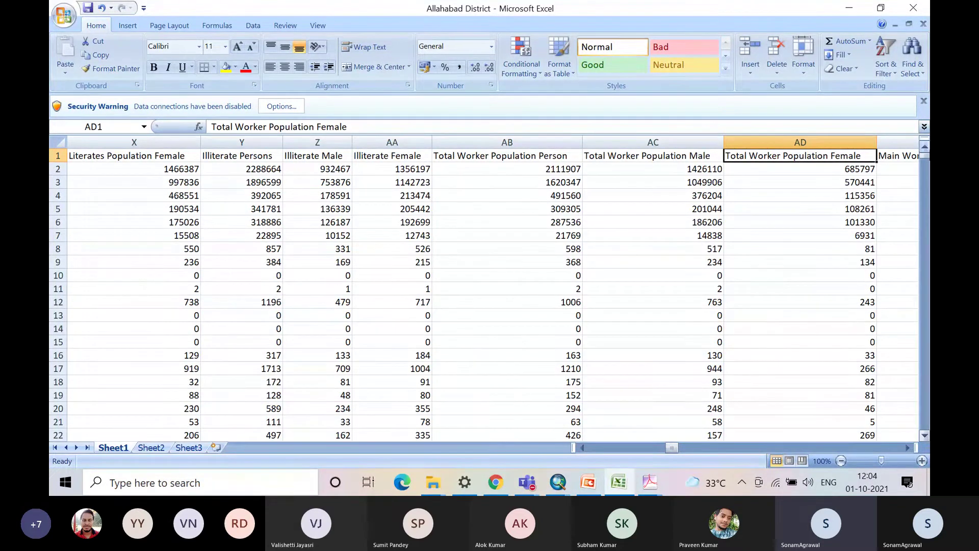
pyautogui.press('Right')
pyautogui.press('Right')
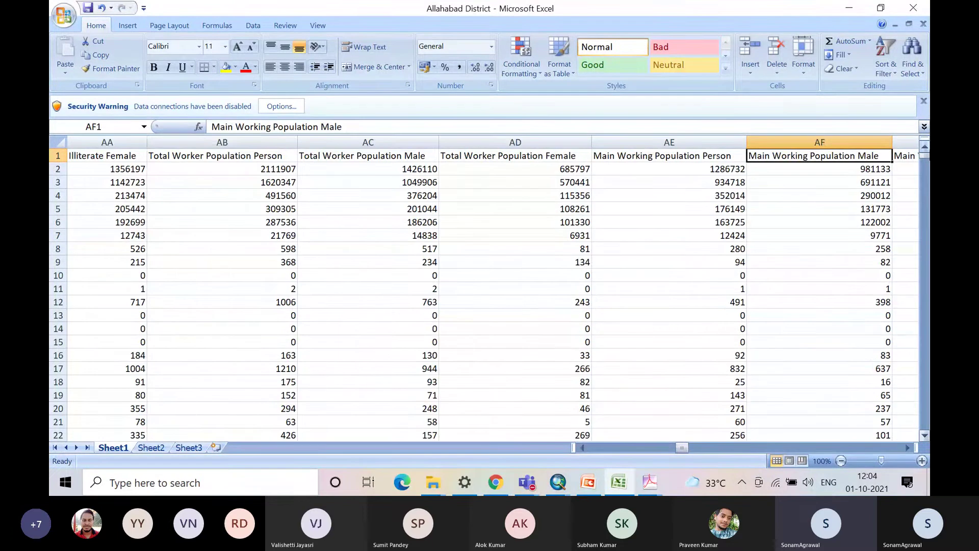
pyautogui.press('Right')
pyautogui.press('Right')
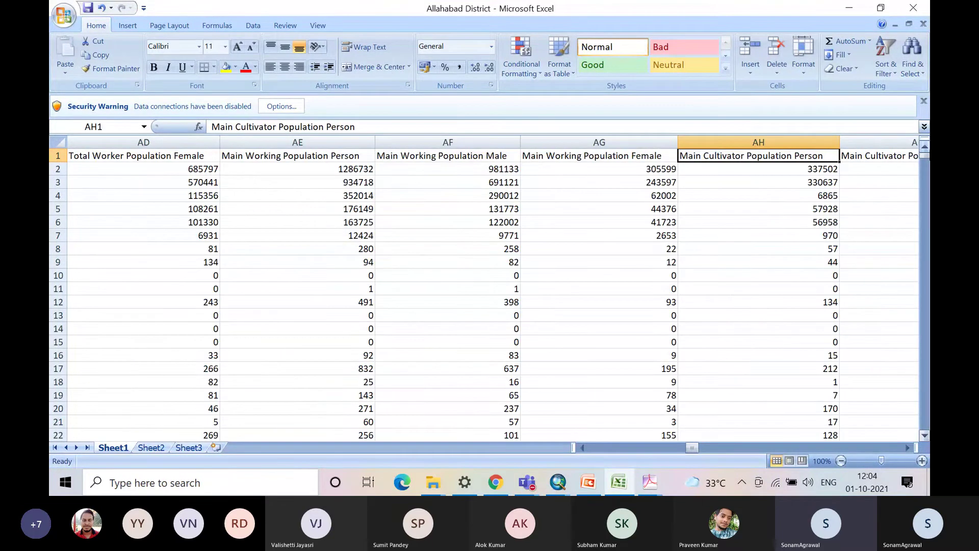
pyautogui.press('Right')
pyautogui.press('Right')
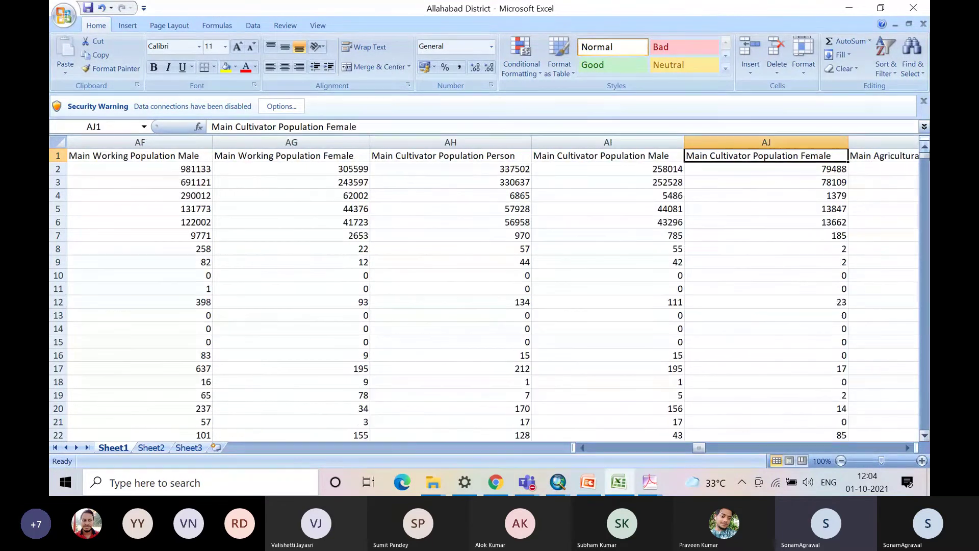
pyautogui.press('Right')
pyautogui.press('Right')
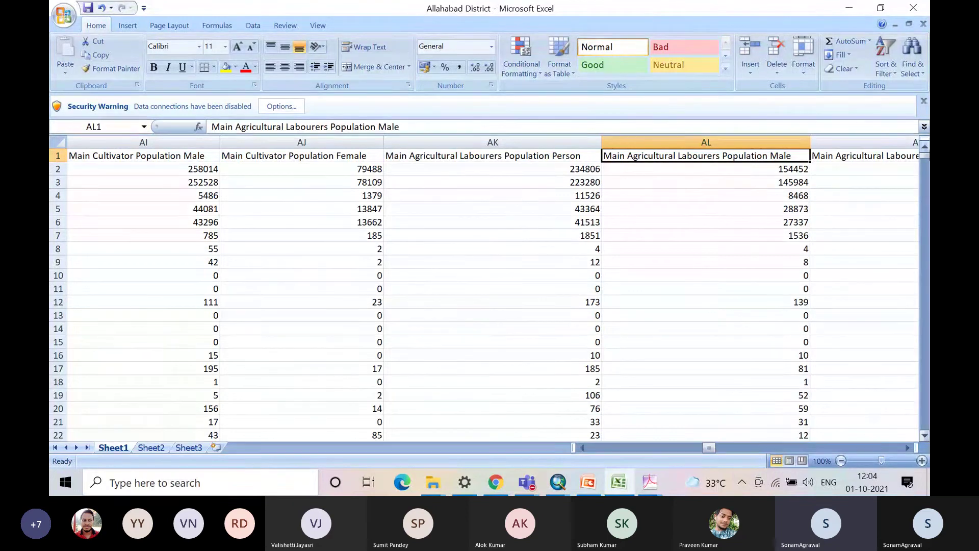
pyautogui.press('Right')
pyautogui.press('Right')
pyautogui.press('Right')
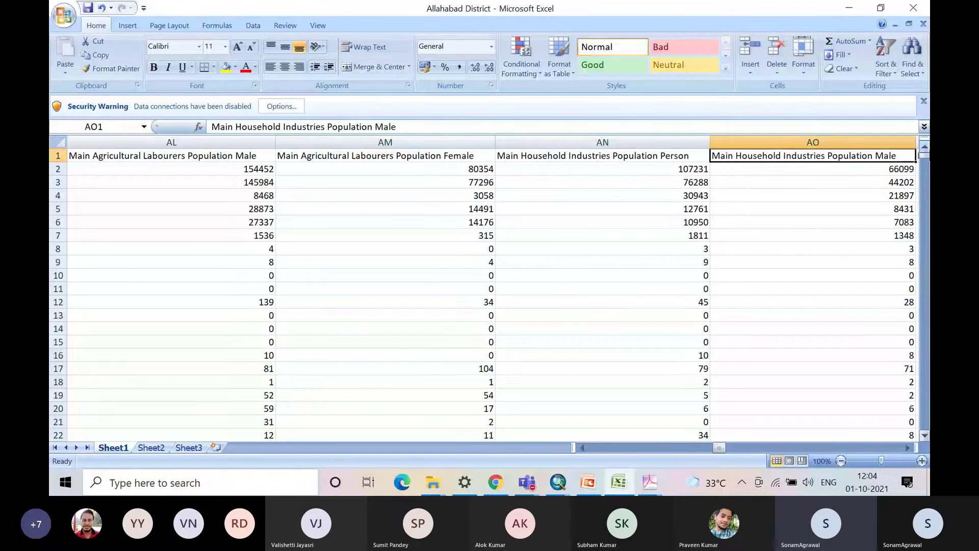
pyautogui.press('Right')
pyautogui.press('Right')
pyautogui.press('Right')
pyautogui.press('Right')
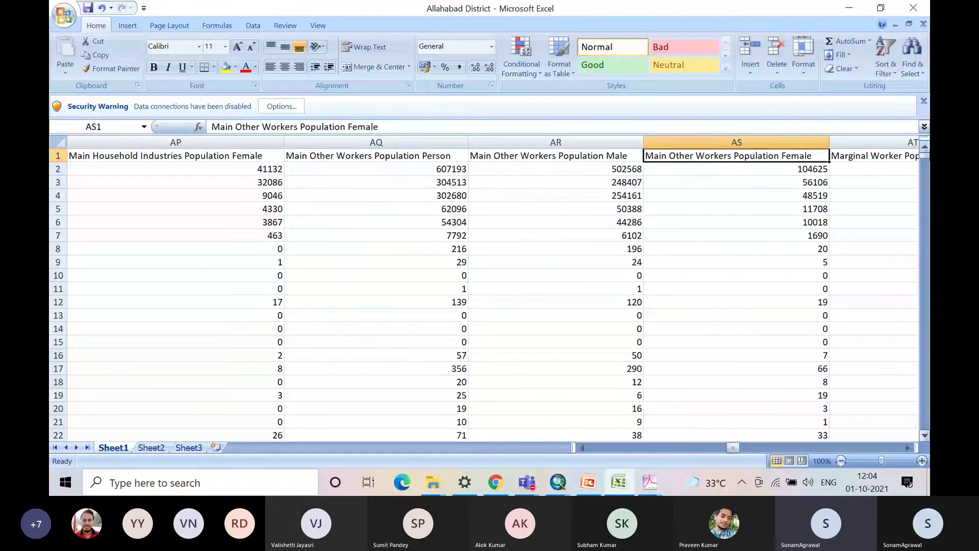
pyautogui.press('Right')
pyautogui.press('Right')
pyautogui.press('Right')
pyautogui.press('Right')
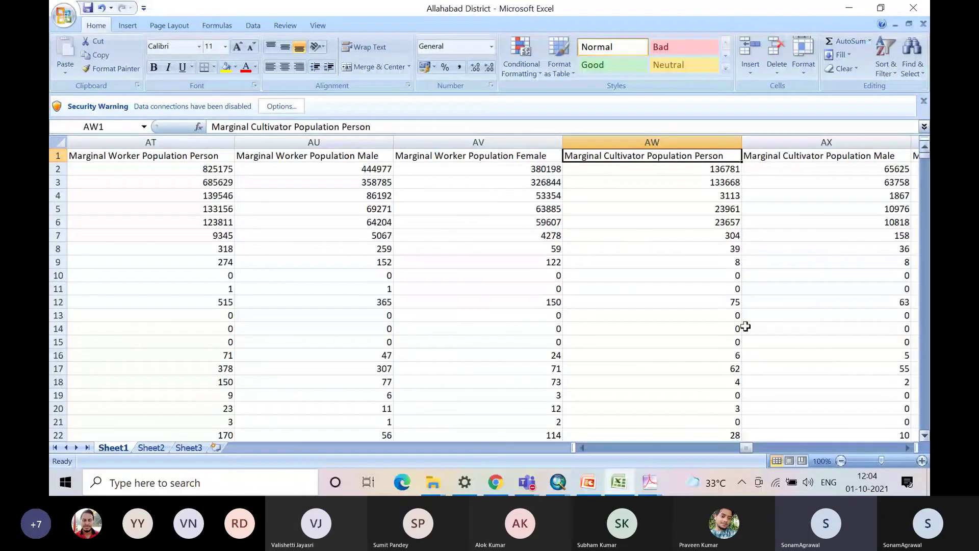
# Highlight the Allahabad district Total and Rural records across all columns, A2:CO3, and return to the first columns
pyautogui.moveTo(746, 448); pyautogui.dragTo(583, 453)
pyautogui.moveTo(82, 170); pyautogui.dragTo(724, 183)
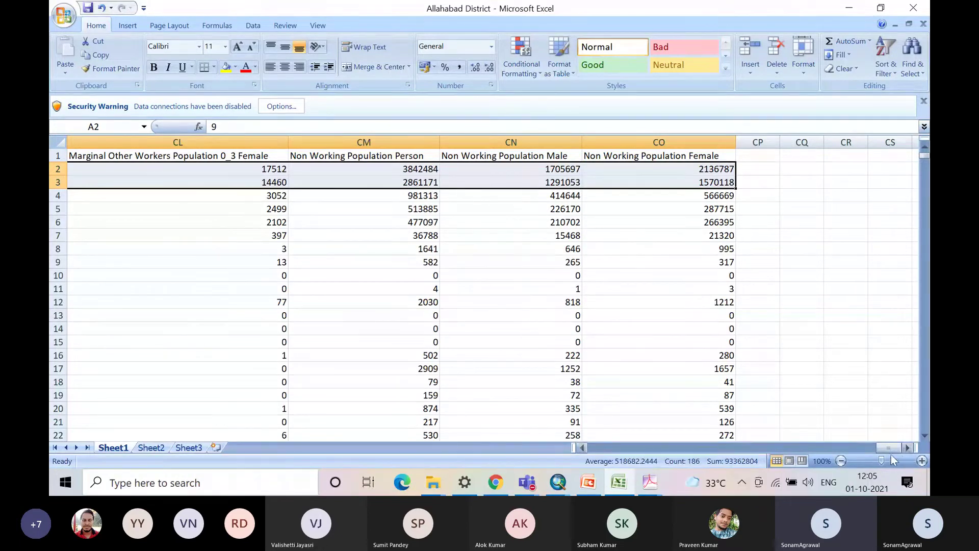
pyautogui.moveTo(890, 449); pyautogui.dragTo(559, 450)
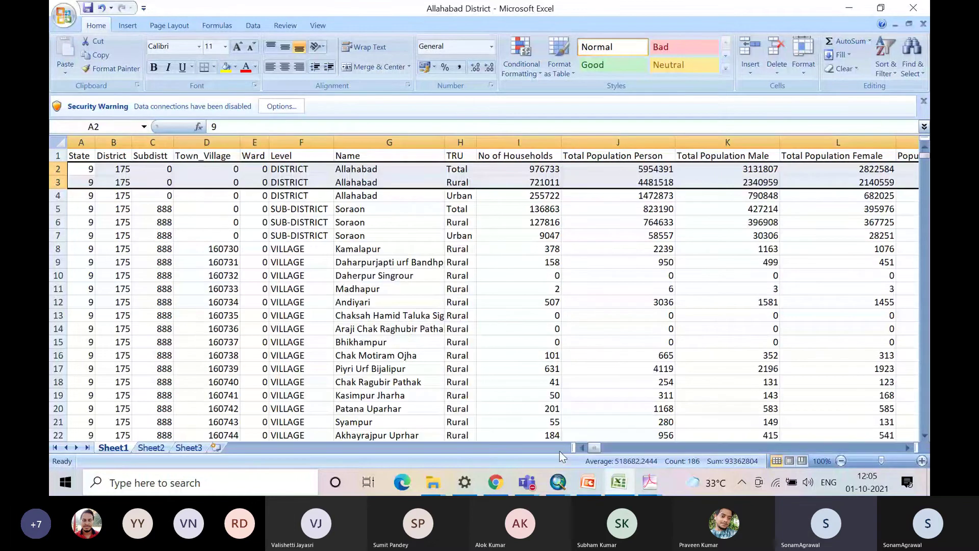
# Switch to the (GIS-4) Other Data Sources PDF in Acrobat, open at the Land Surveying page
pyautogui.click(591, 482)
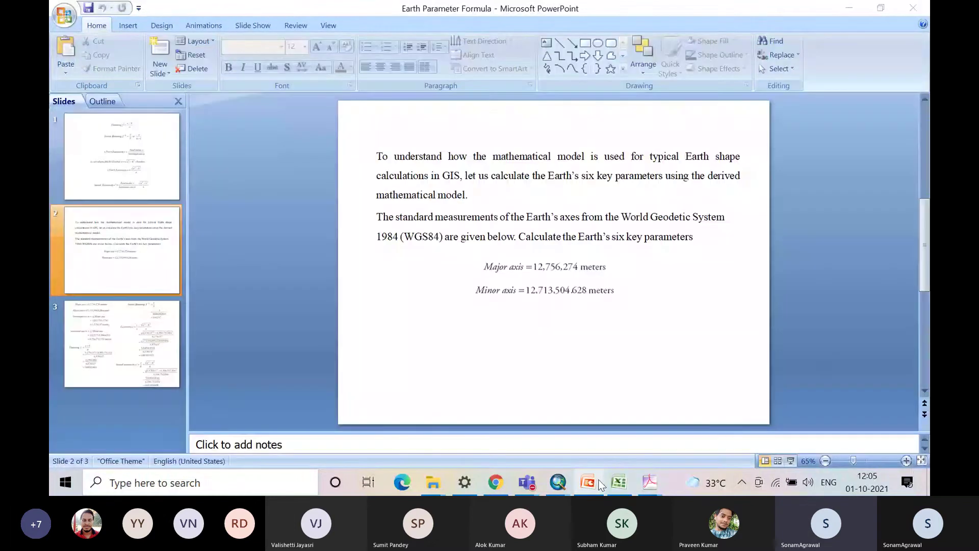
pyautogui.click(619, 483)
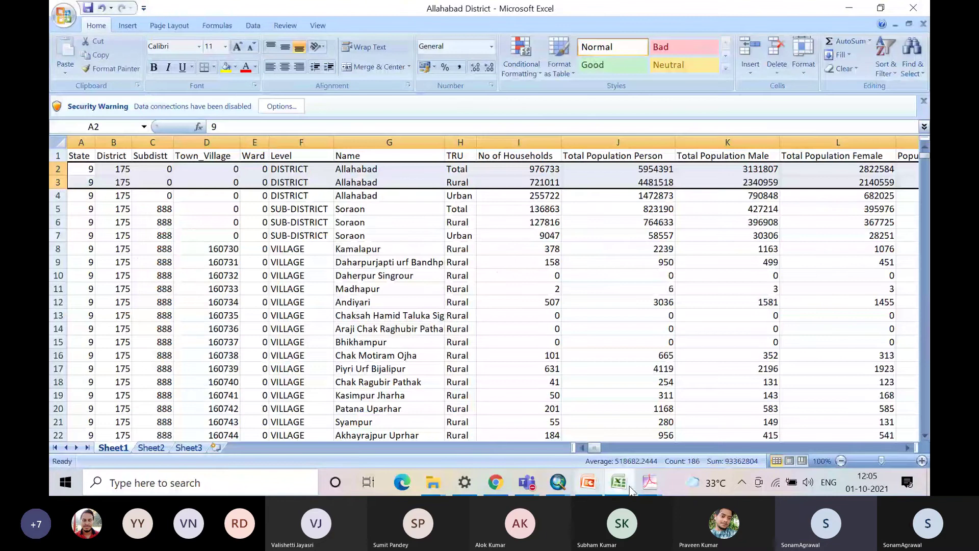
pyautogui.click(650, 482)
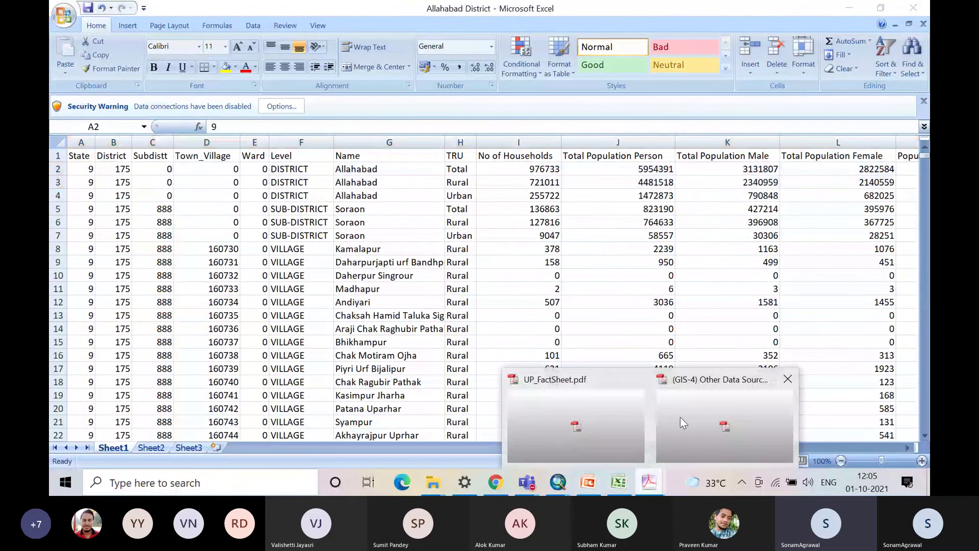
pyautogui.click(698, 413)
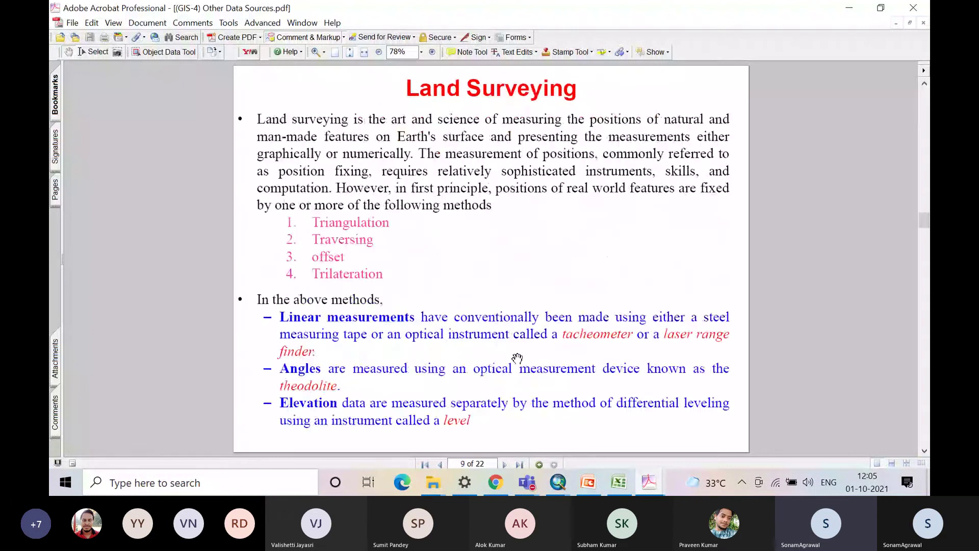